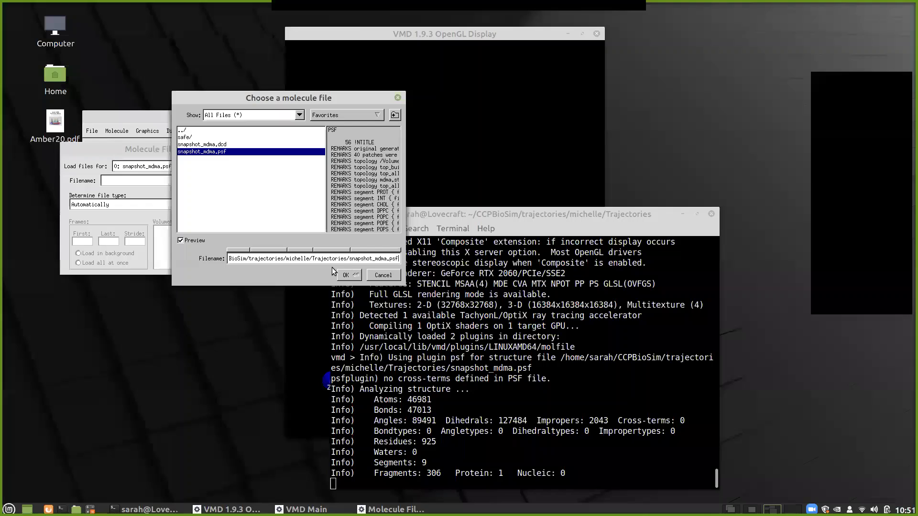
Load the trajectory snapshot_mdma.dcd into the snapshot_mdma.psf molecule and enlarge the OpenGL display.
key(Return)
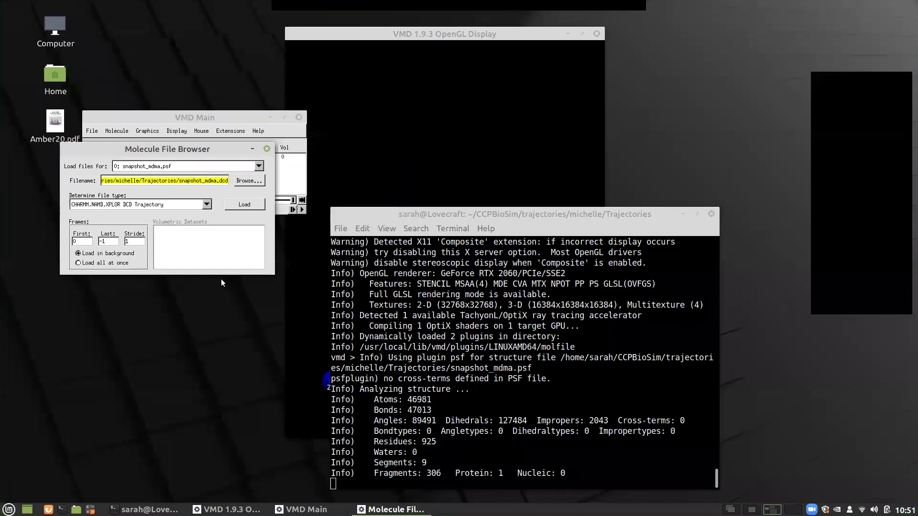
click(243, 209)
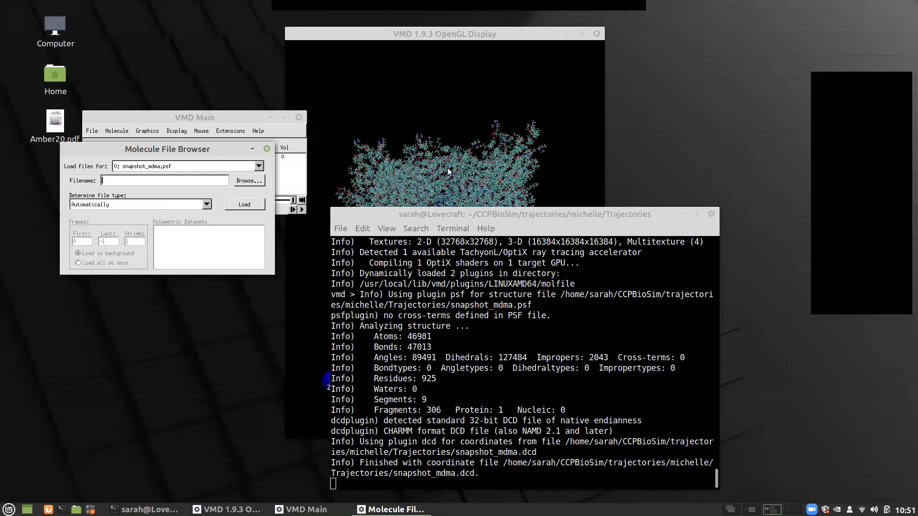
click(447, 168)
drag(204, 149, 153, 176)
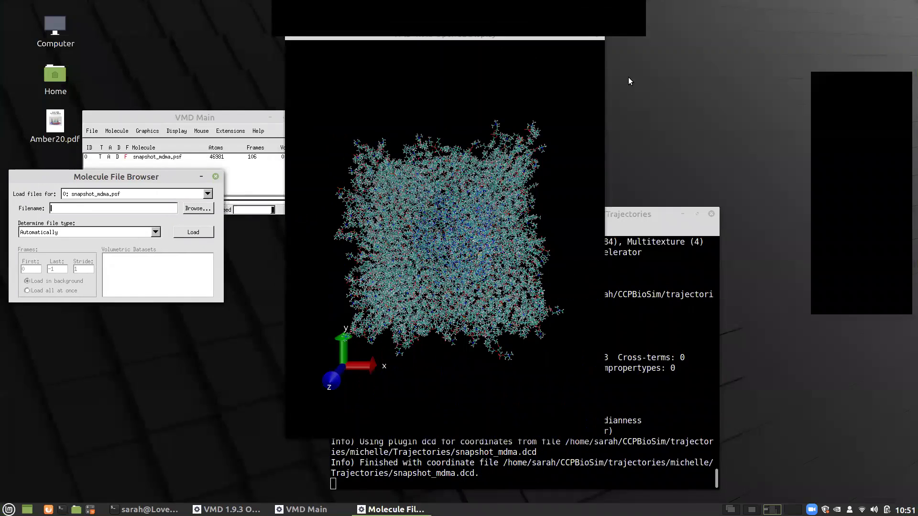
drag(551, 97, 569, 117)
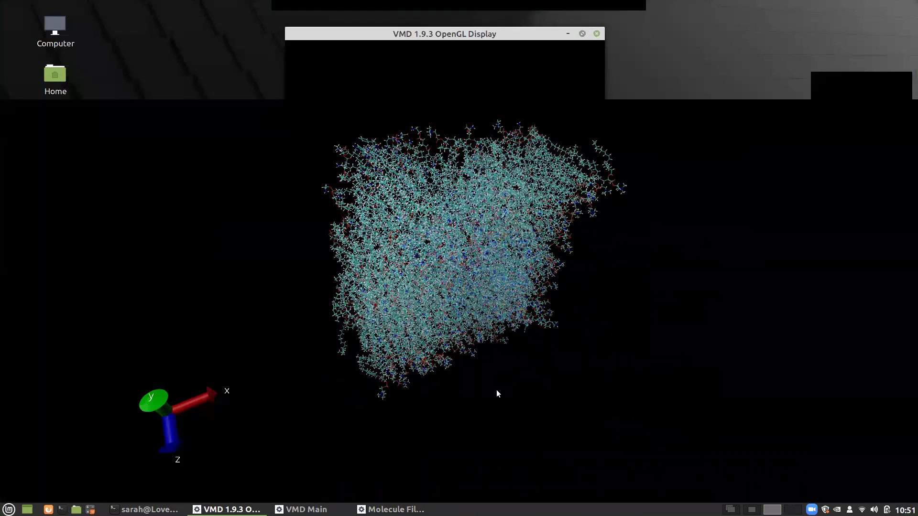
Examine the full loaded molecular system from several angles and at close range.
drag(471, 306, 516, 289)
scroll(497, 294, up, 2)
scroll(504, 279, up, 2)
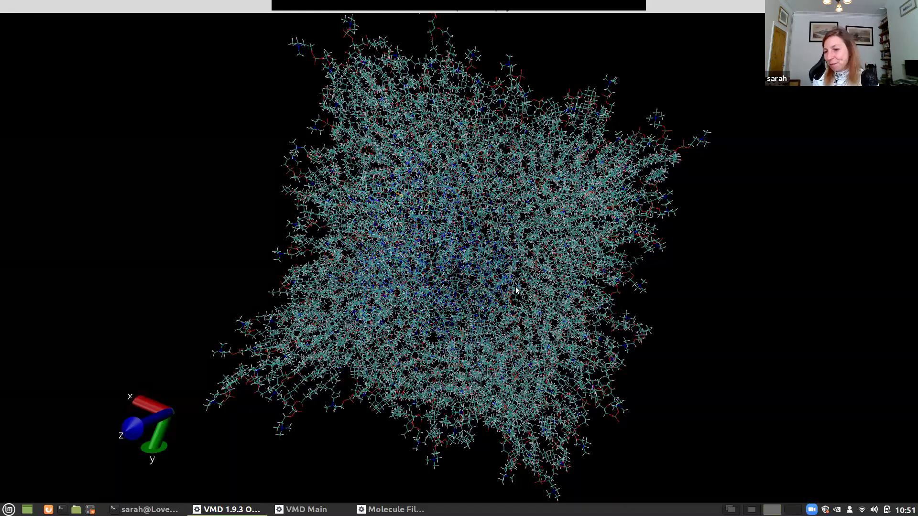
scroll(526, 280, down, 3)
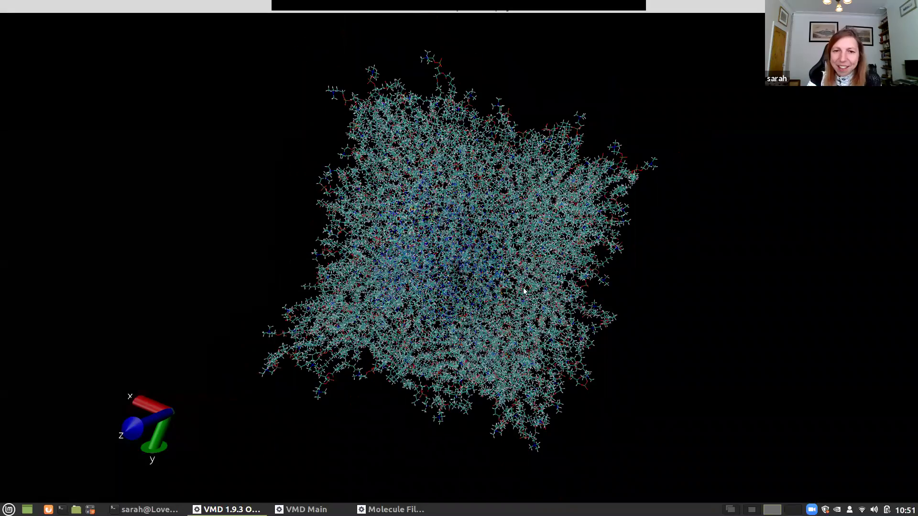
drag(548, 300, 577, 341)
drag(607, 298, 682, 229)
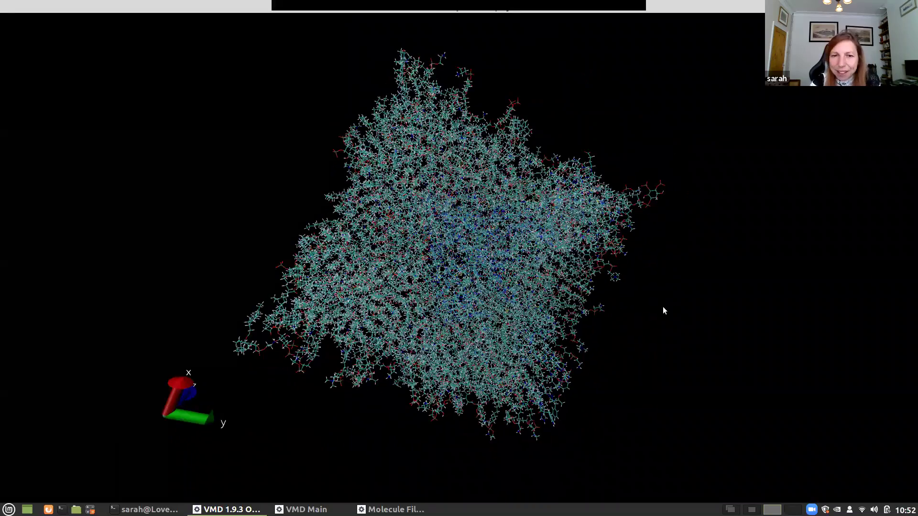
scroll(659, 310, up, 3)
scroll(567, 280, up, 4)
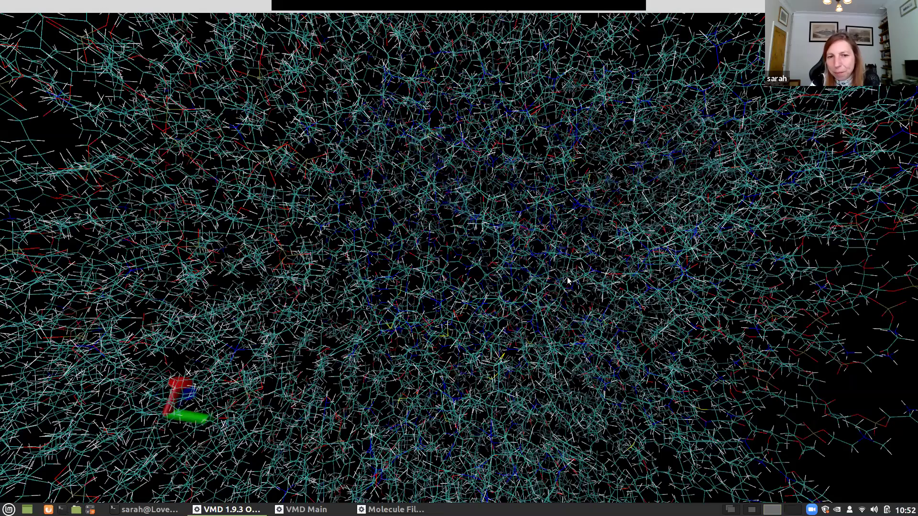
scroll(567, 280, down, 5)
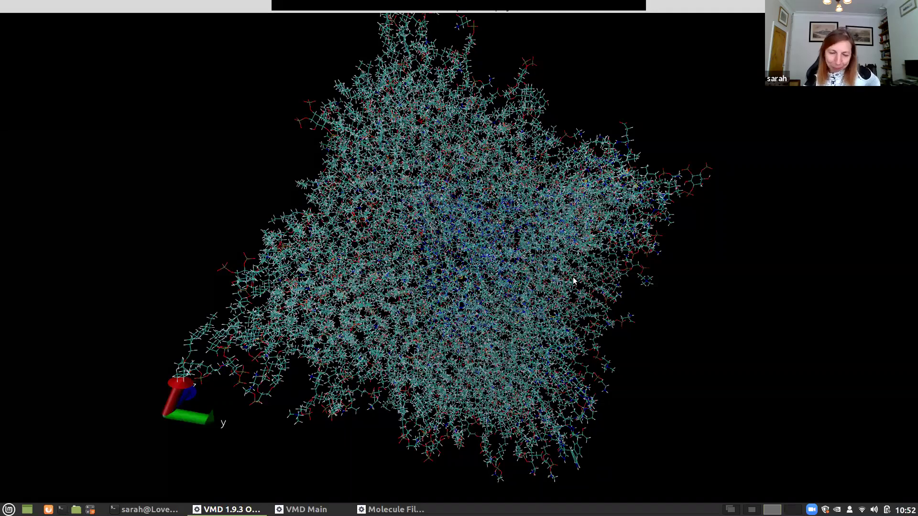
Open the graphical representations and restrict the atom selection of the existing representation to protein.
click(306, 510)
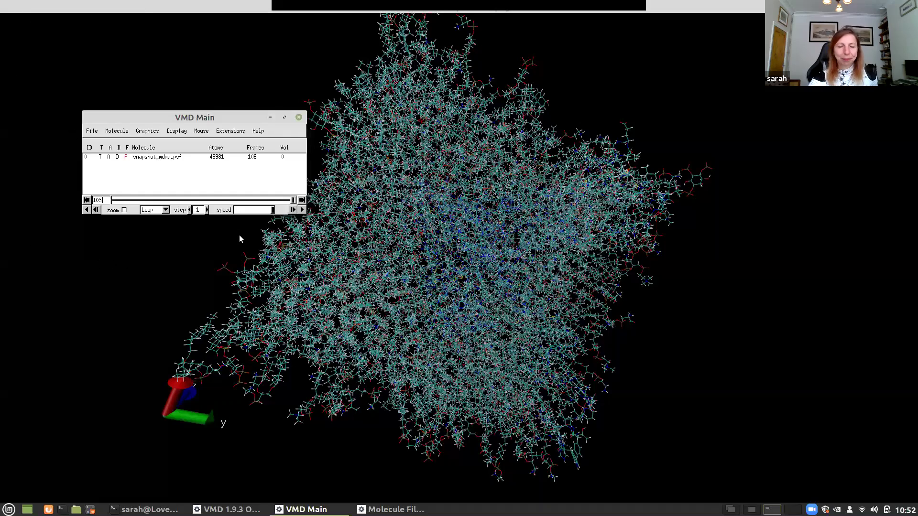
click(148, 132)
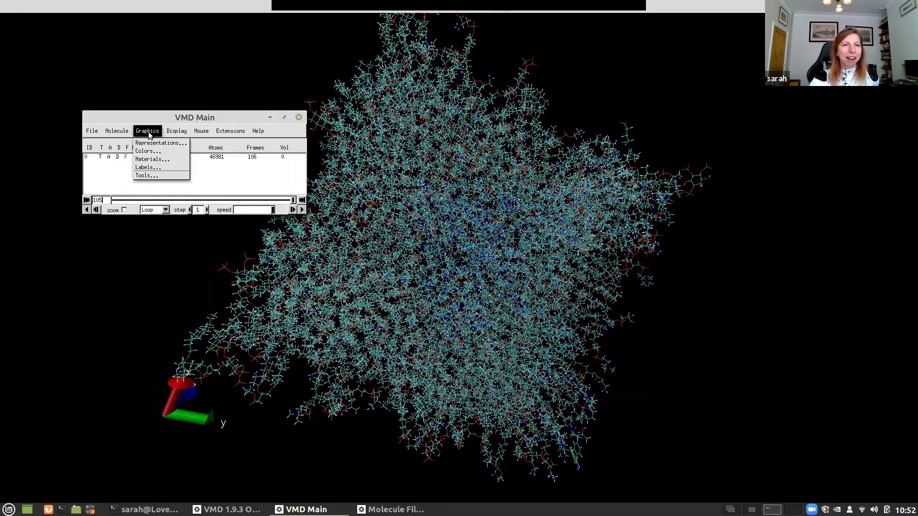
click(148, 143)
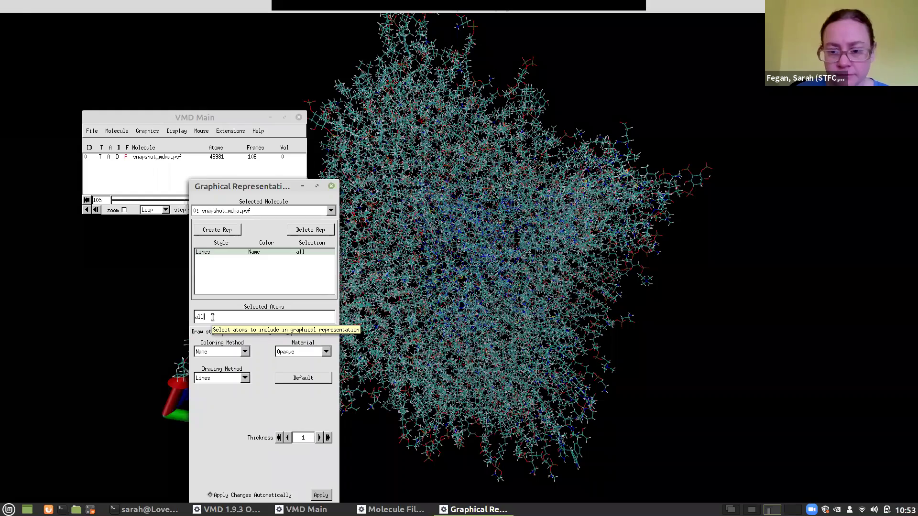
key(BackSpace)
key(BackSpace)
key(BackSpace)
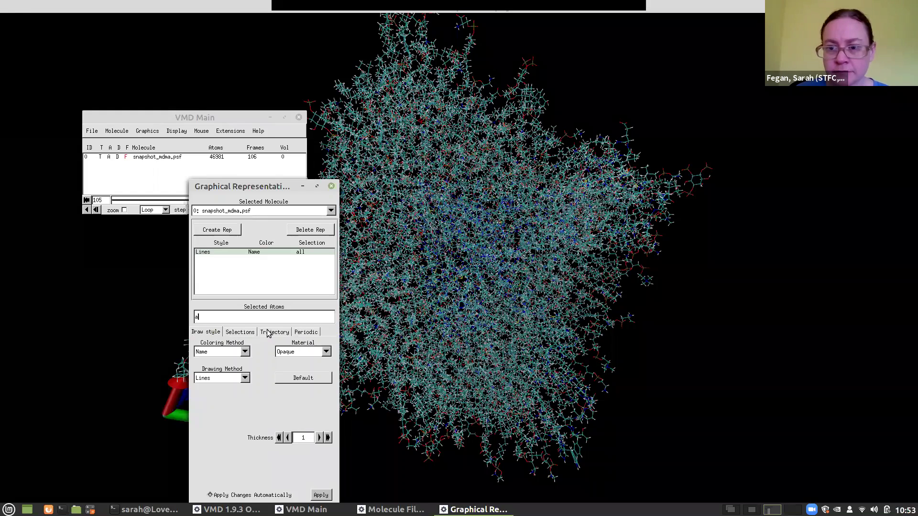
text(protein)
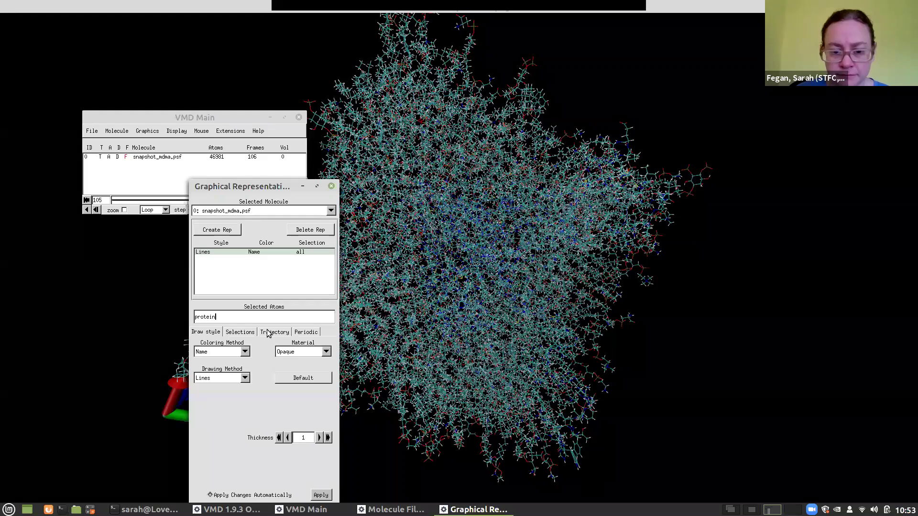
key(Return)
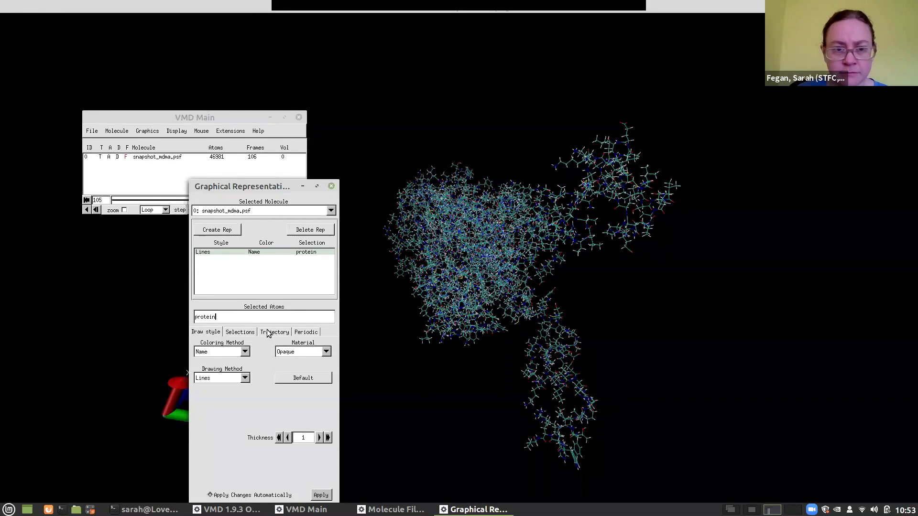
Change the protein representation to the NewCartoon drawing method and colour it by Secondary Structure.
drag(575, 449, 506, 225)
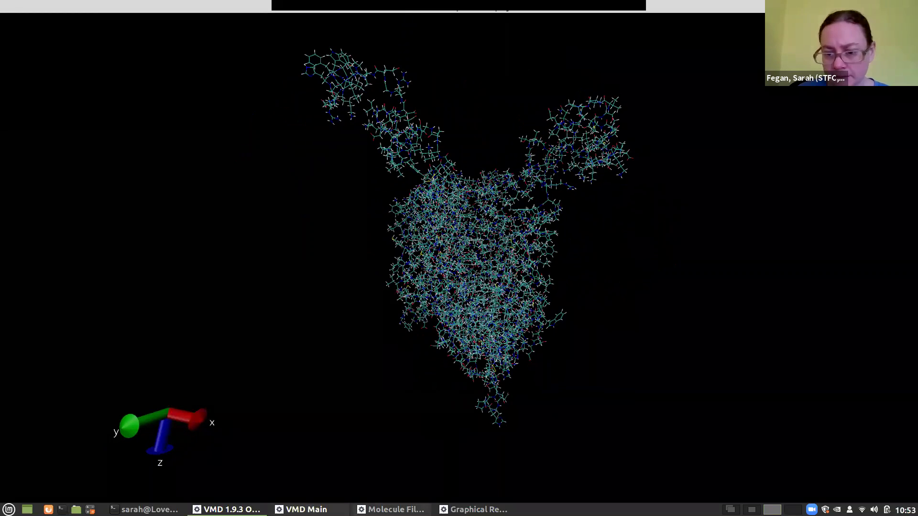
click(306, 509)
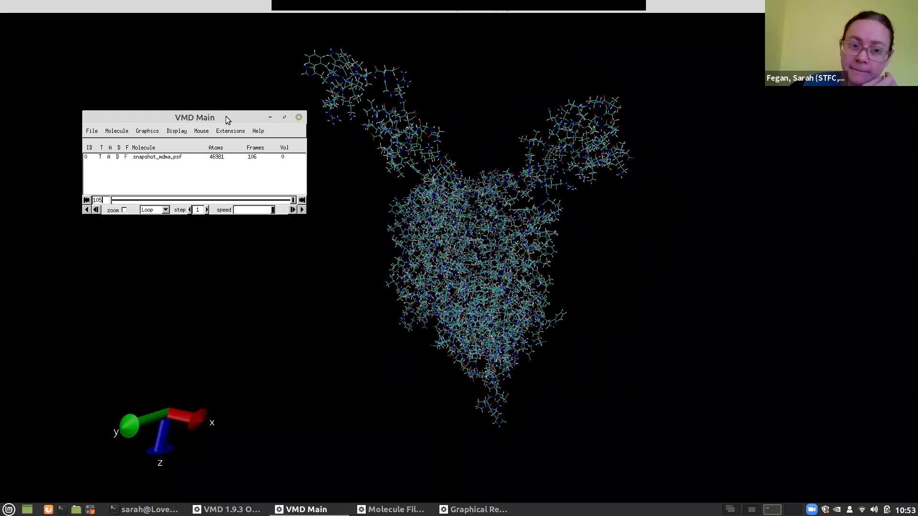
drag(224, 116, 200, 134)
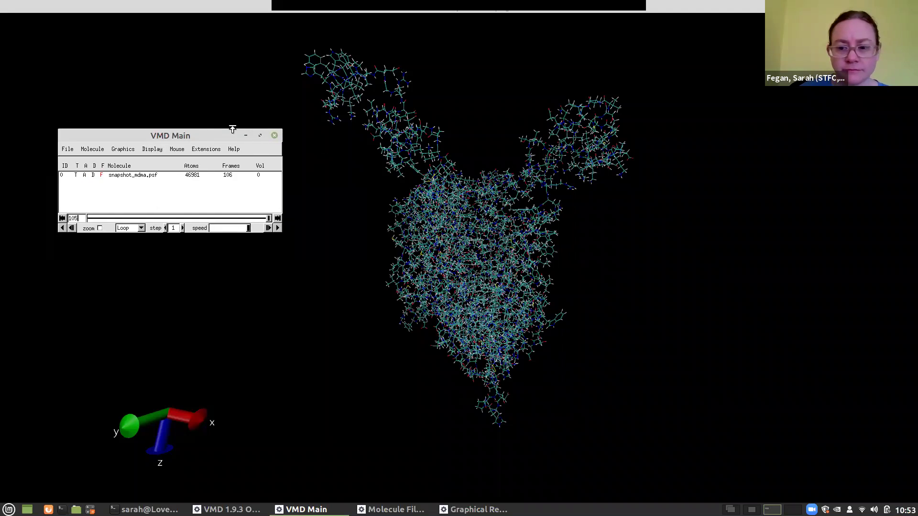
click(116, 150)
click(129, 161)
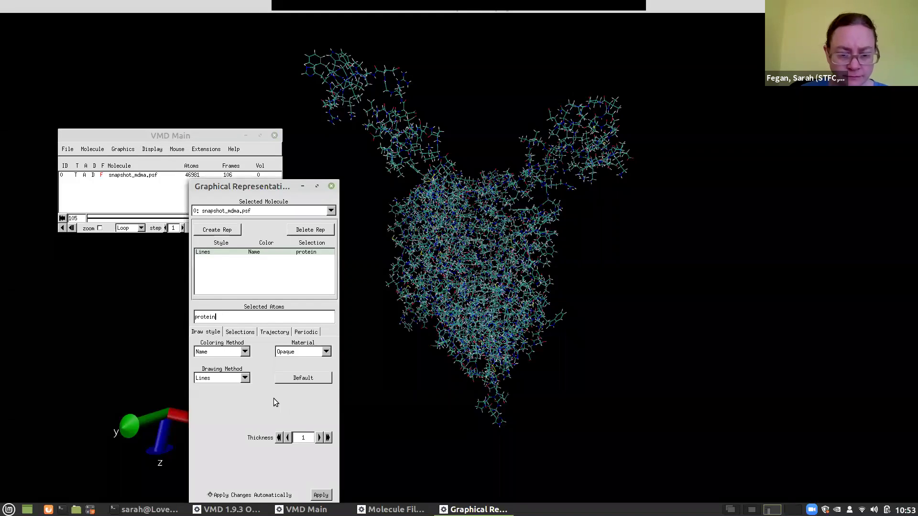
click(247, 379)
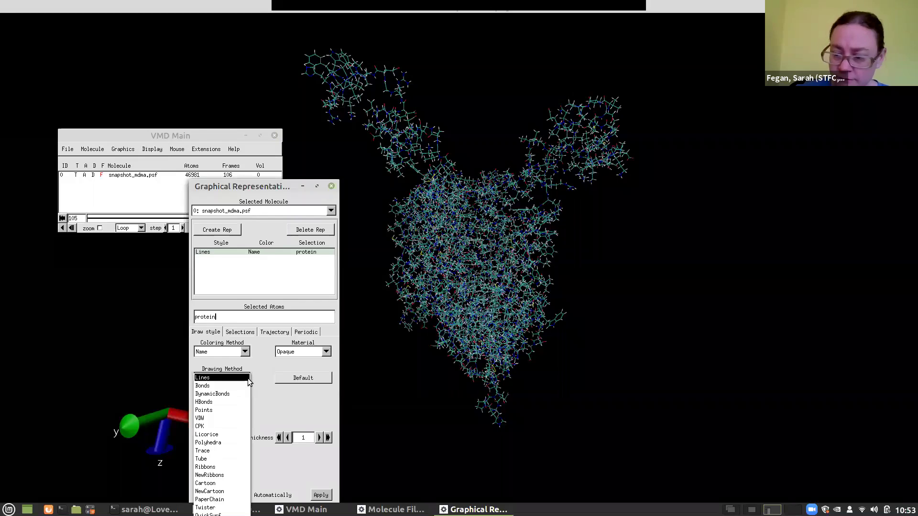
click(227, 491)
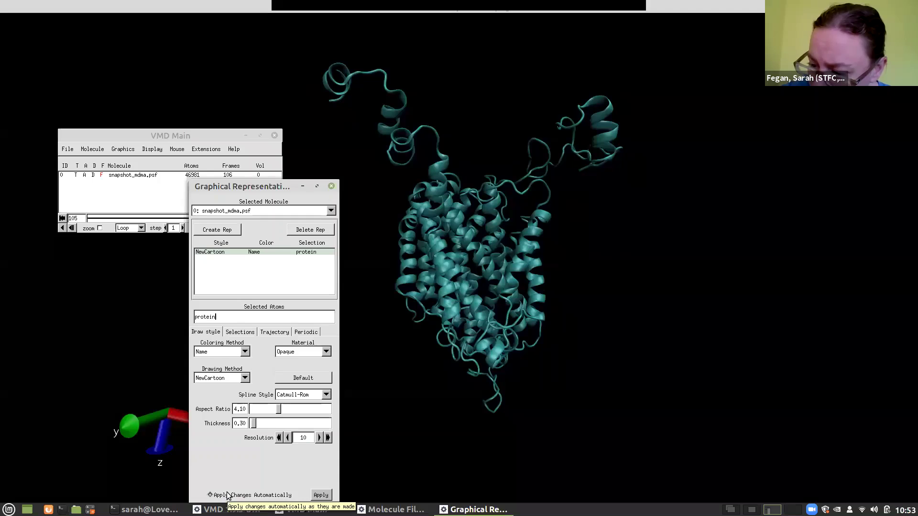
click(244, 352)
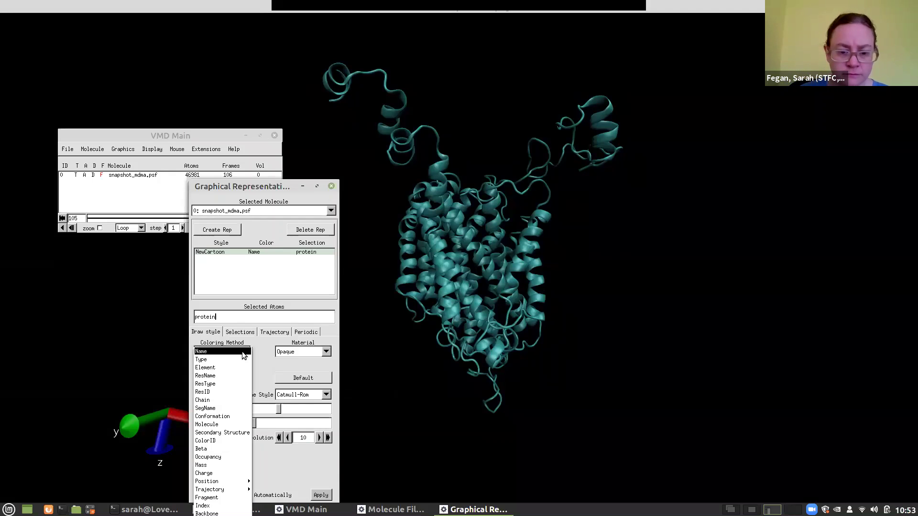
click(235, 433)
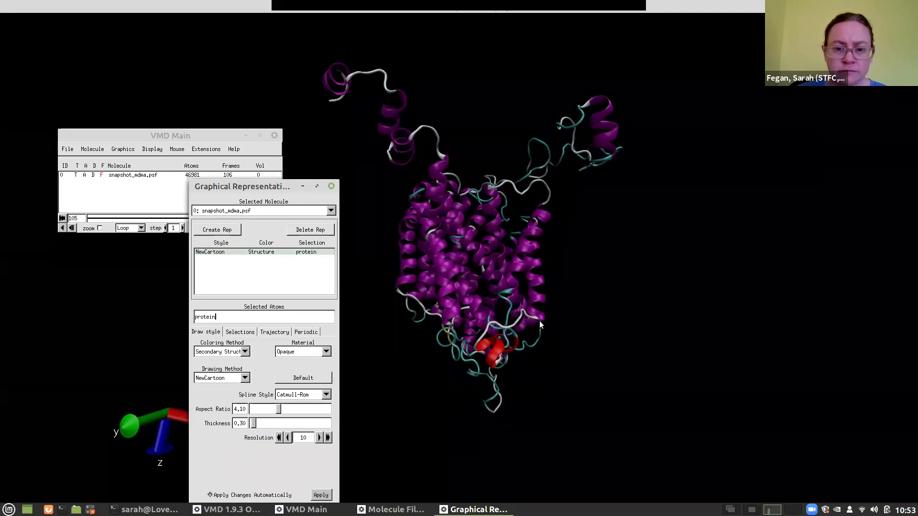
Bring the Graphical Representations window back up and place it clear of the protein.
drag(514, 242, 603, 271)
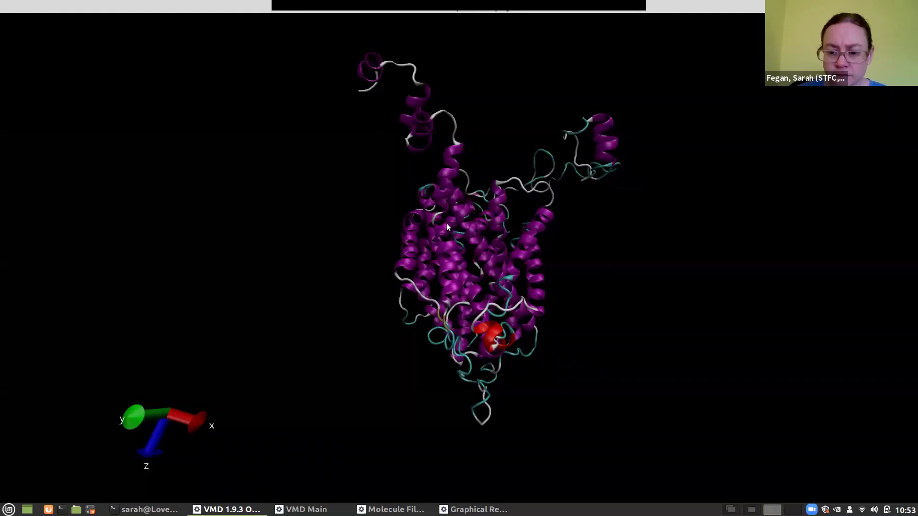
drag(446, 222, 440, 264)
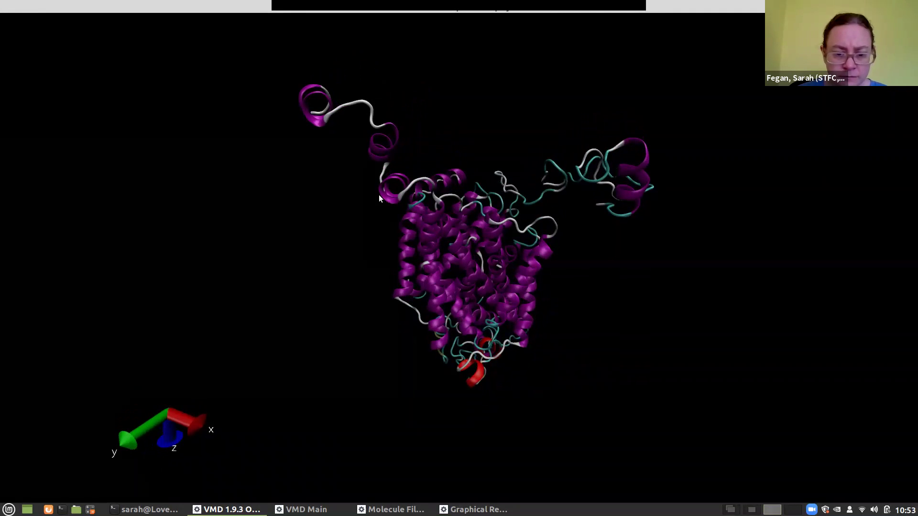
drag(421, 313, 542, 297)
drag(582, 337, 459, 306)
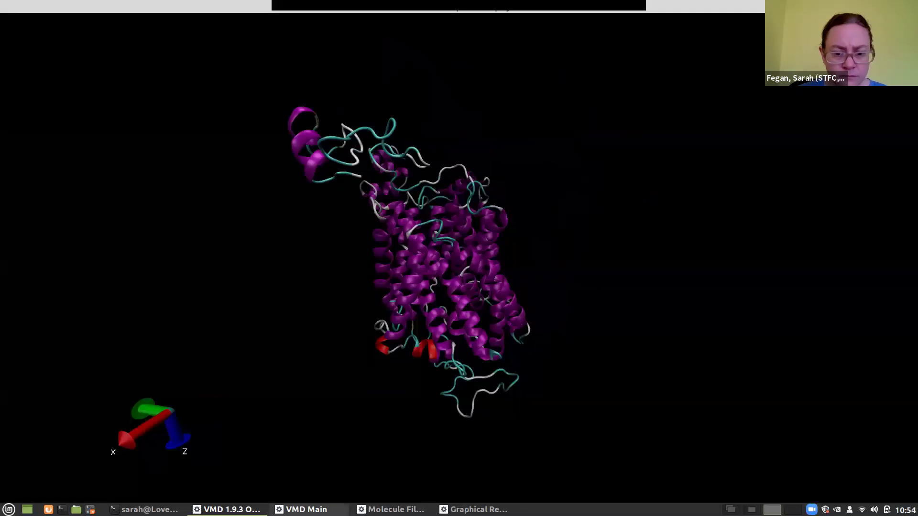
click(301, 509)
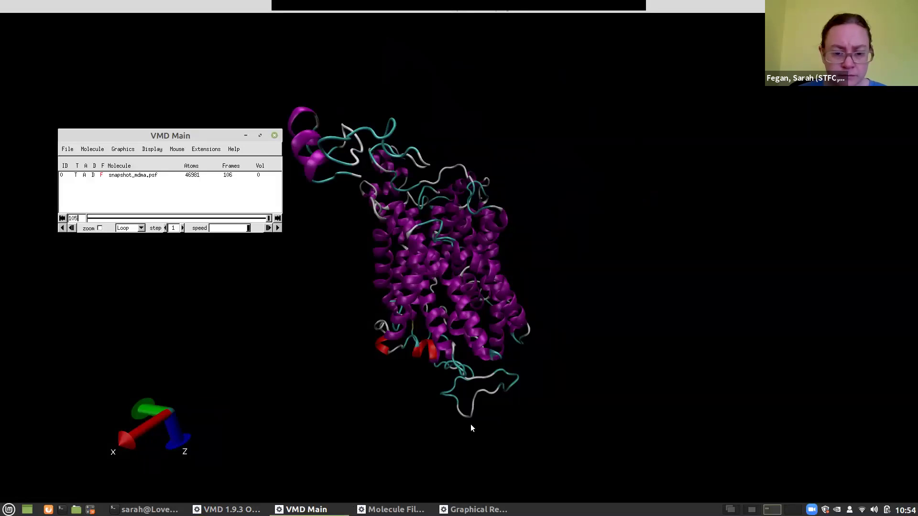
drag(163, 136, 121, 86)
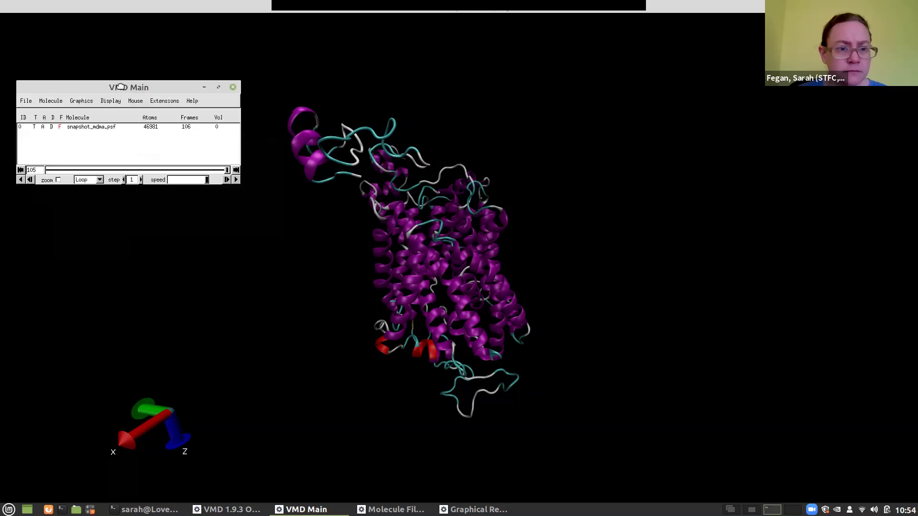
click(83, 101)
click(92, 114)
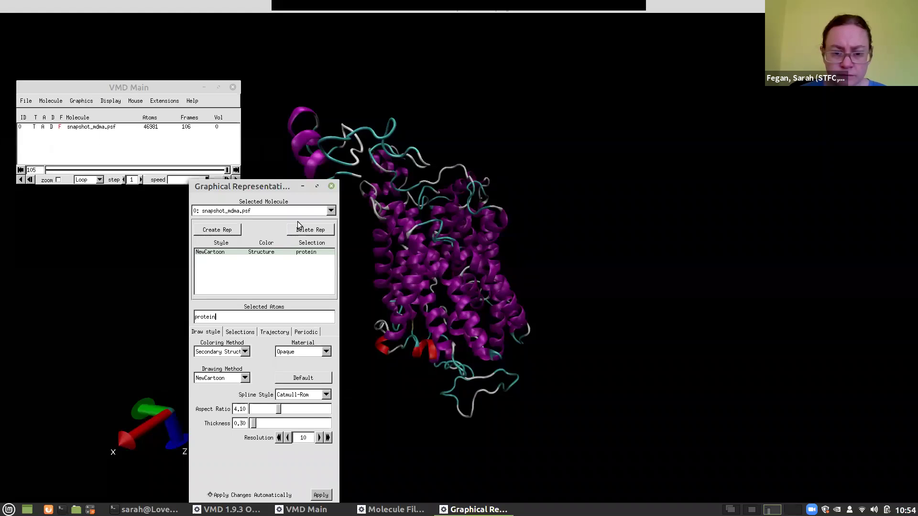
drag(263, 186, 135, 121)
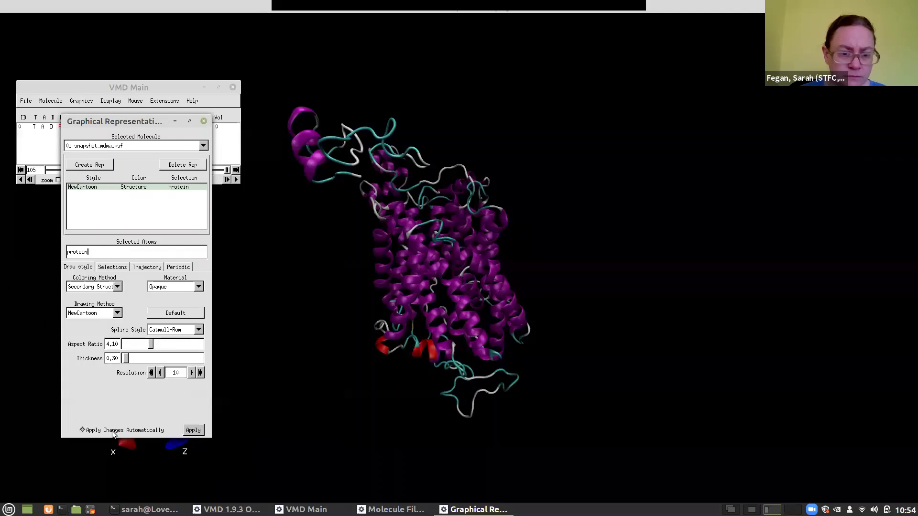
Pick the value MDMA under the resname selection keyword and create a second representation.
click(113, 267)
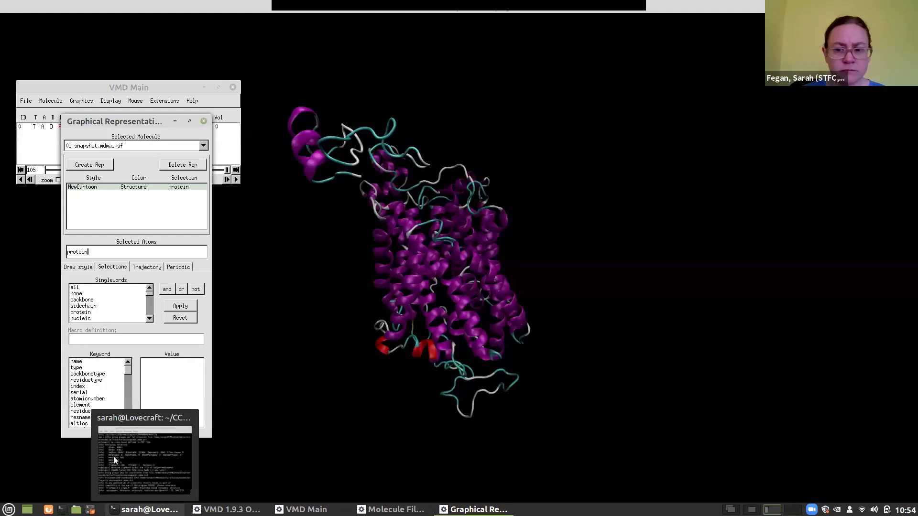
click(86, 418)
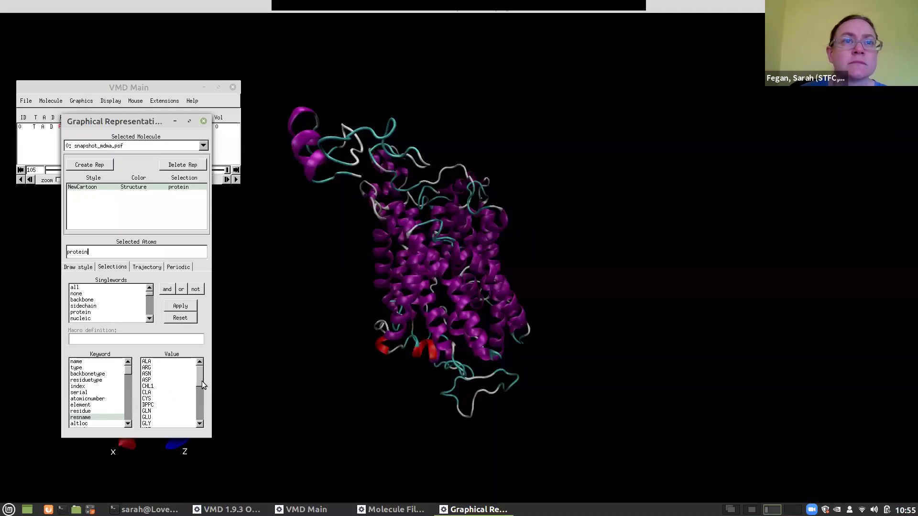
drag(200, 373, 198, 391)
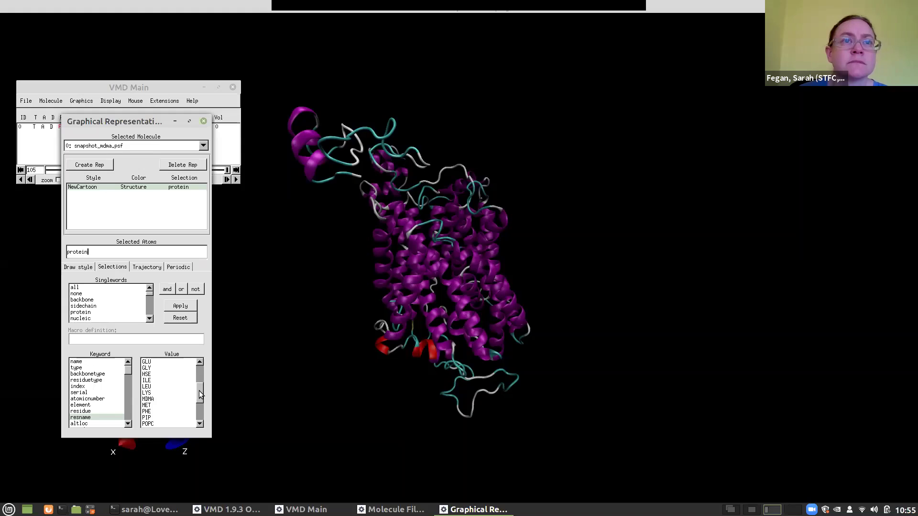
click(148, 399)
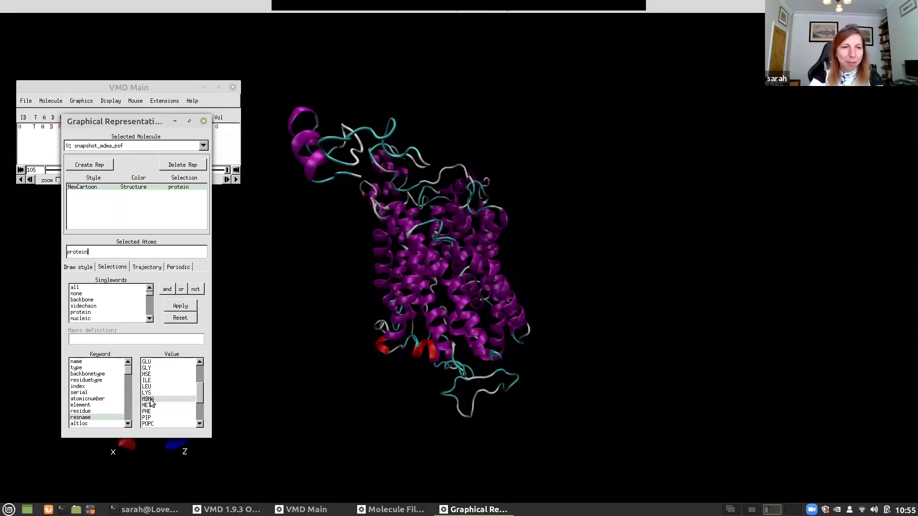
click(102, 168)
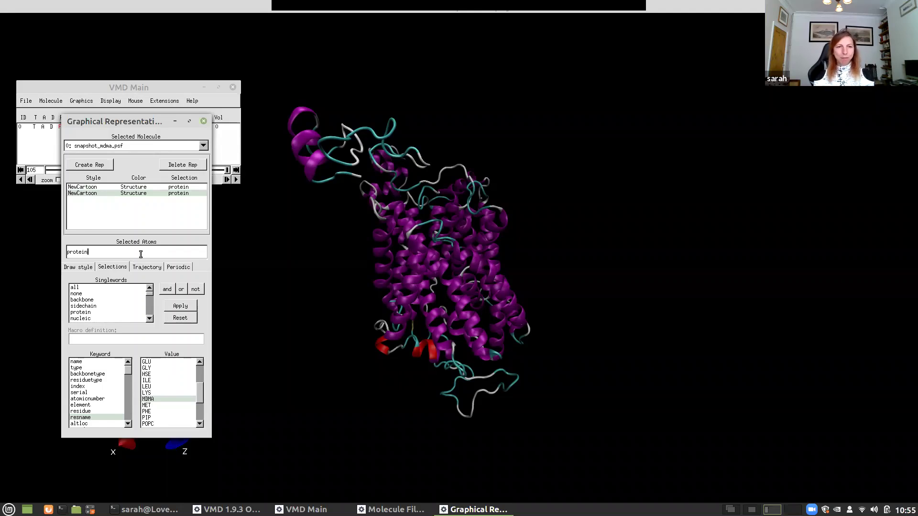
Restrict the second representation to resname MDMA and display it with VDW drawing coloured by Name.
key(BackSpace)
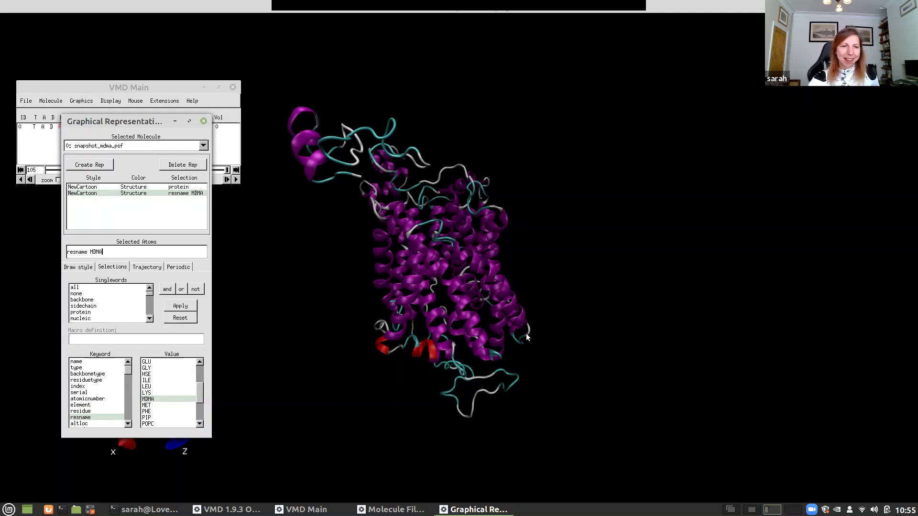
click(77, 267)
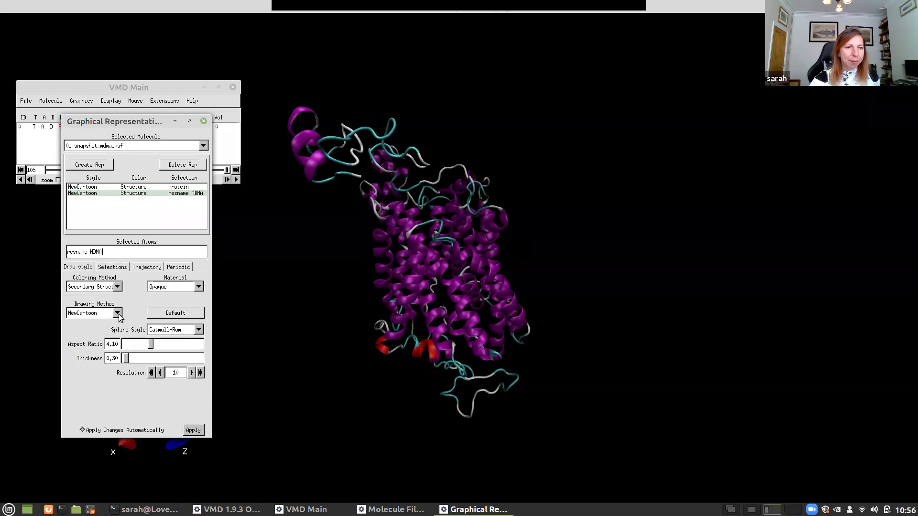
click(118, 286)
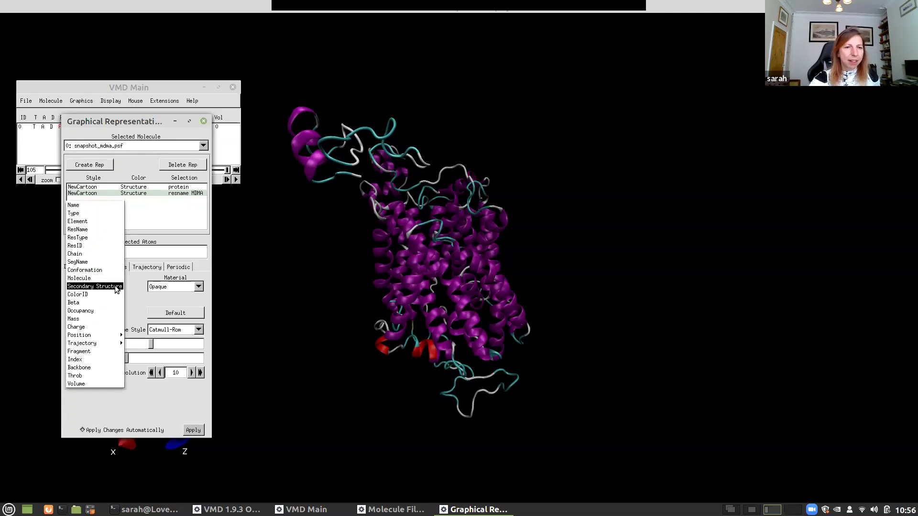
click(114, 209)
click(118, 317)
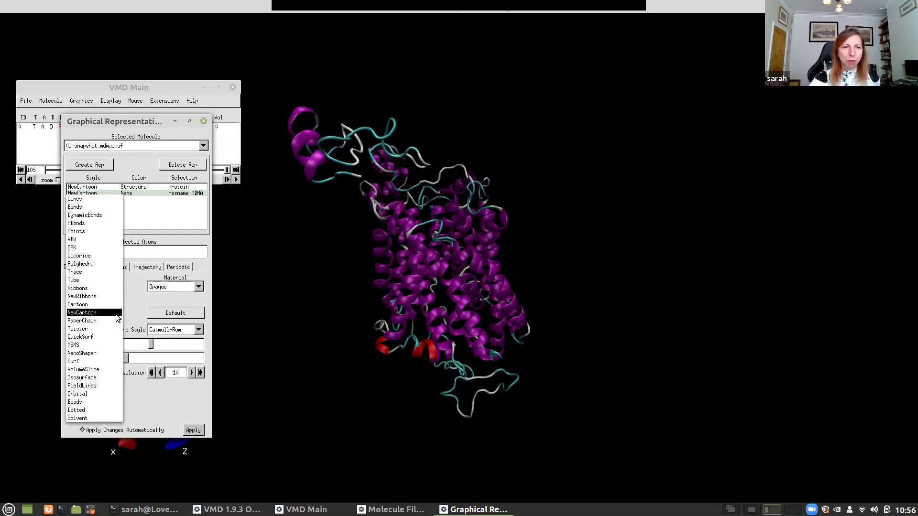
click(114, 240)
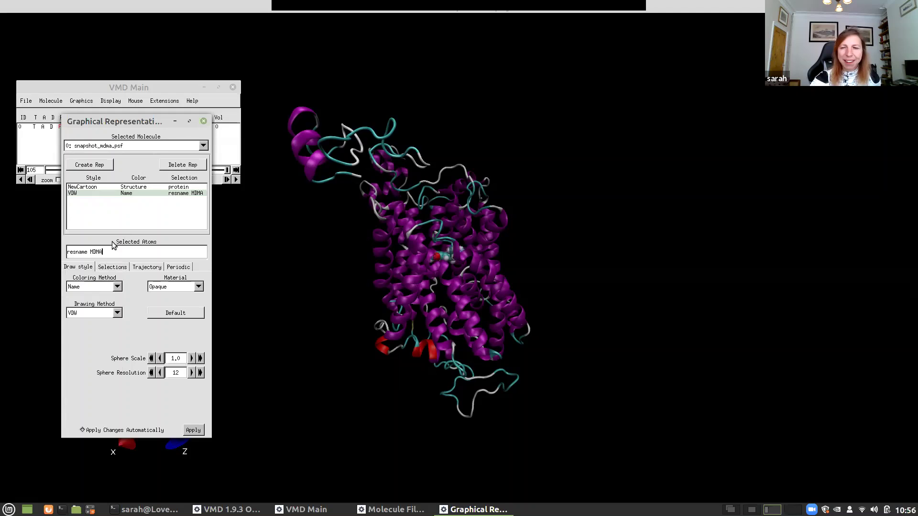
Switch the display projection to Orthographic.
click(423, 199)
drag(422, 199, 442, 168)
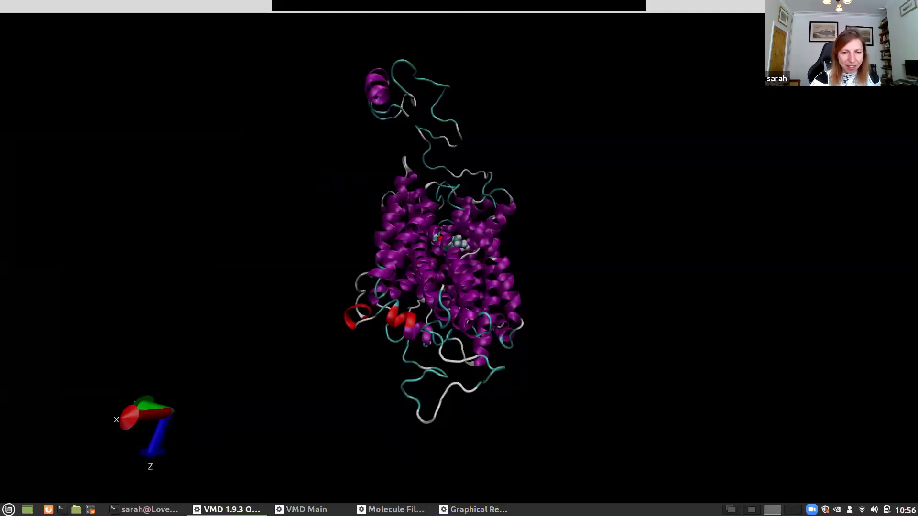
click(301, 510)
click(111, 101)
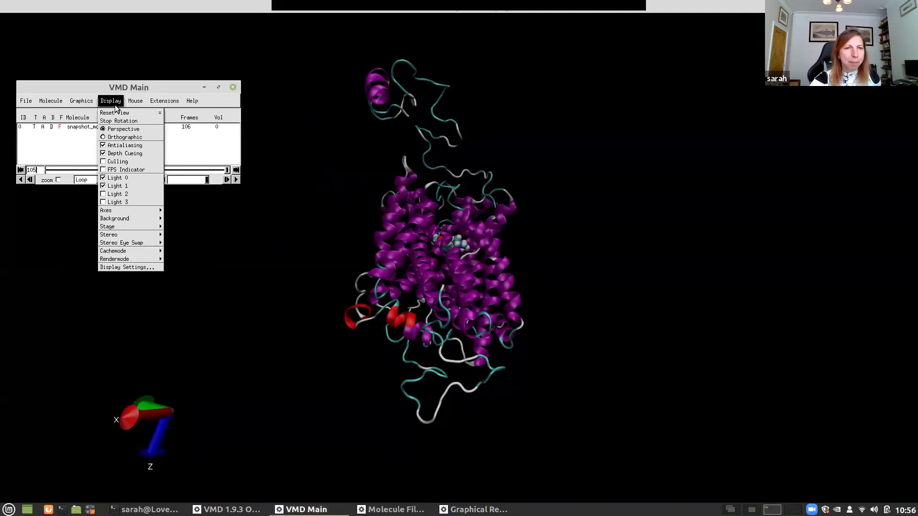
click(118, 138)
Examine the MDMA ligand within the protein up close, from several angles, and with the whole structure turned over.
scroll(380, 297, up, 5)
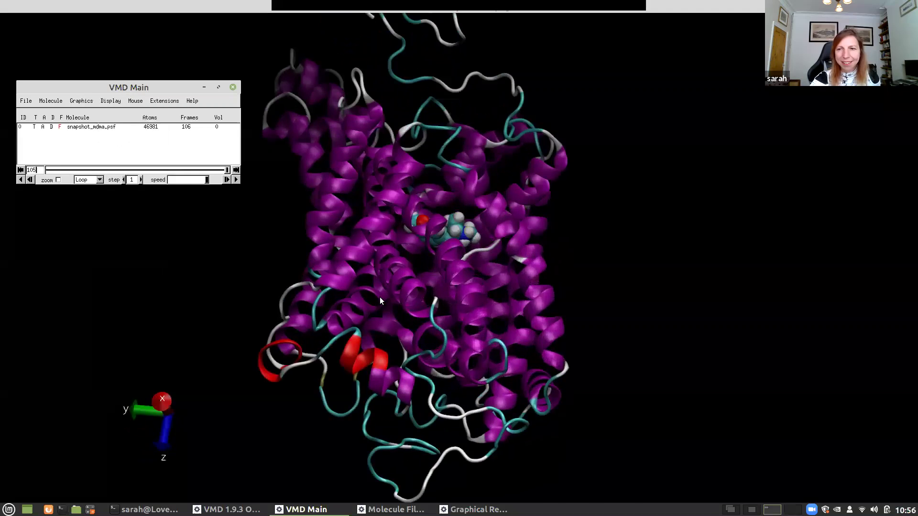
scroll(380, 297, up, 3)
scroll(380, 302, down, 1)
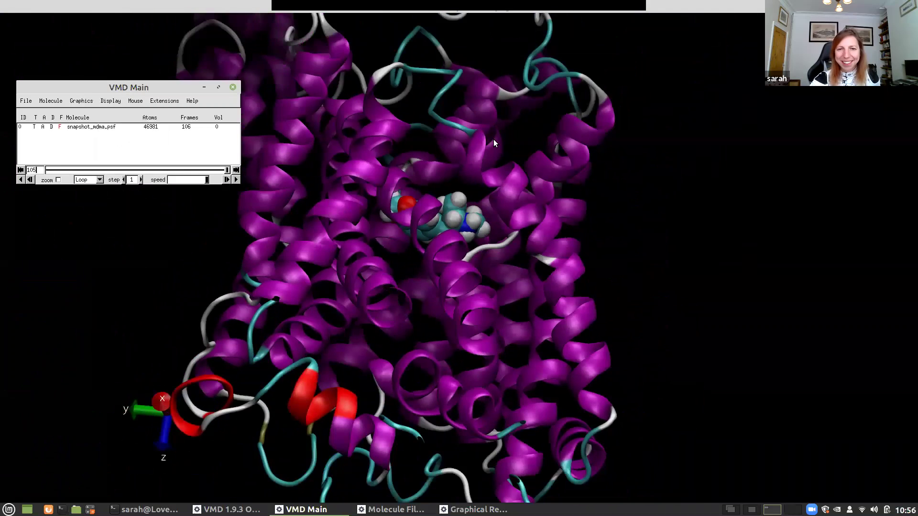
drag(493, 140, 479, 99)
drag(444, 393, 363, 119)
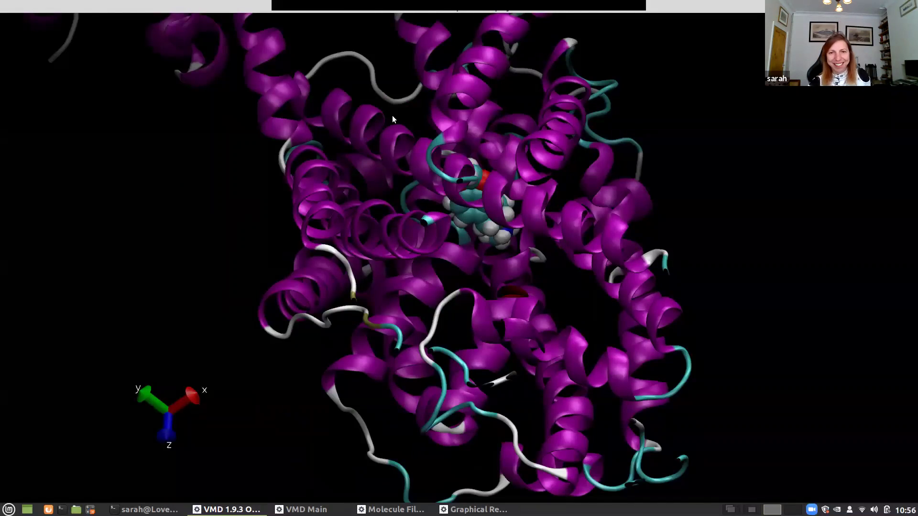
scroll(418, 191, down, 5)
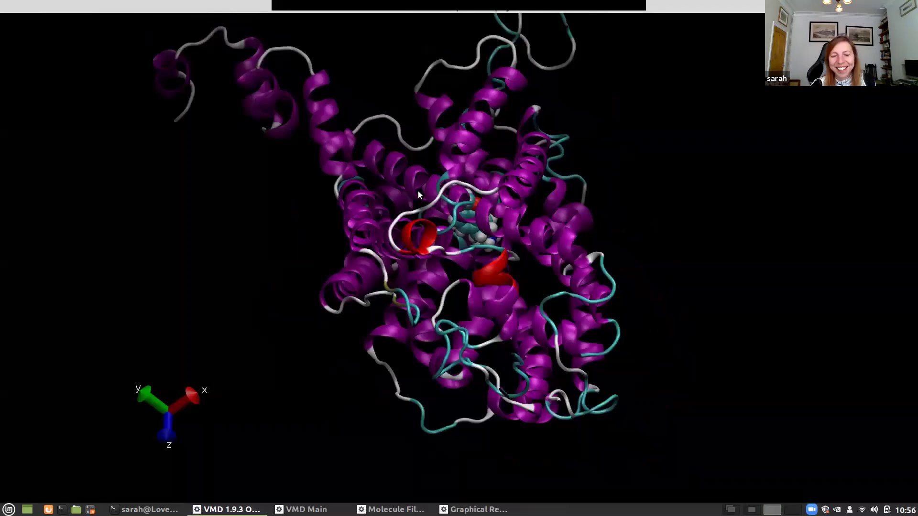
drag(452, 170, 438, 217)
drag(467, 415, 478, 207)
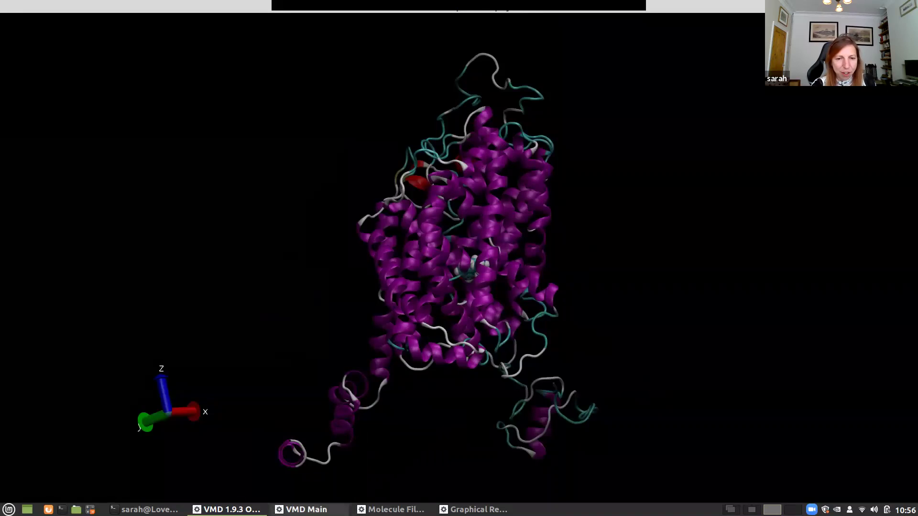
Move the main window clear of the protein, play the trajectory forward and view the moving structure end-on.
click(306, 509)
drag(144, 88, 152, 82)
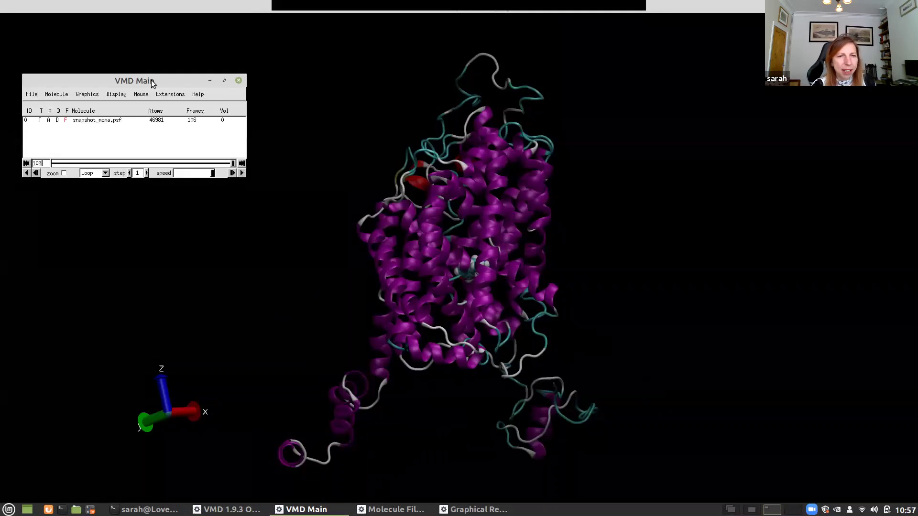
click(242, 173)
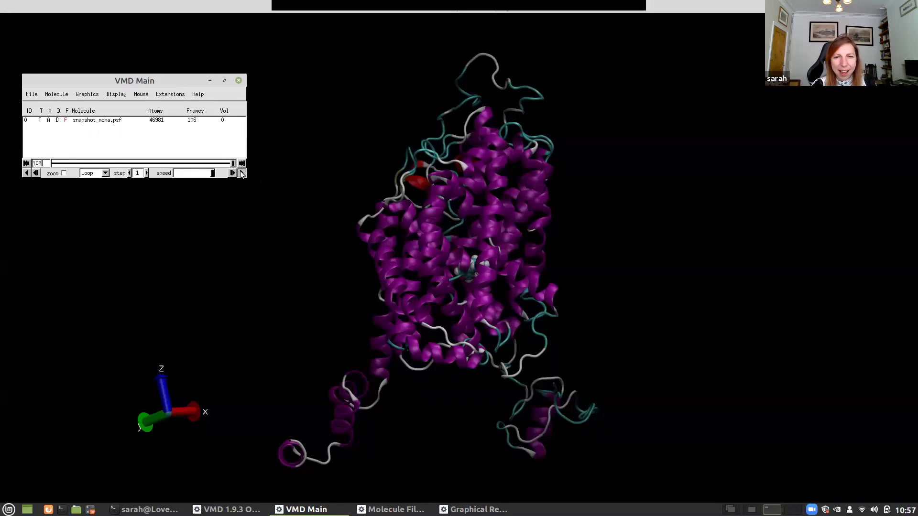
click(477, 102)
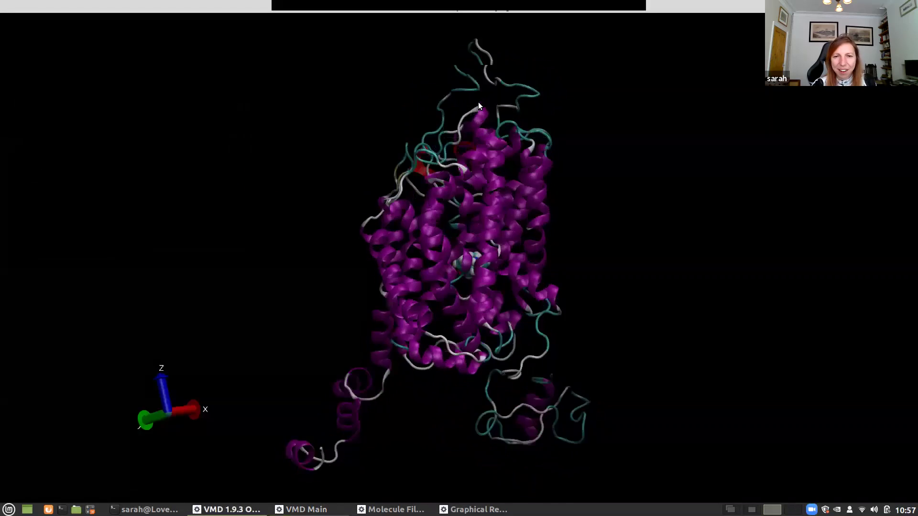
drag(478, 102, 497, 388)
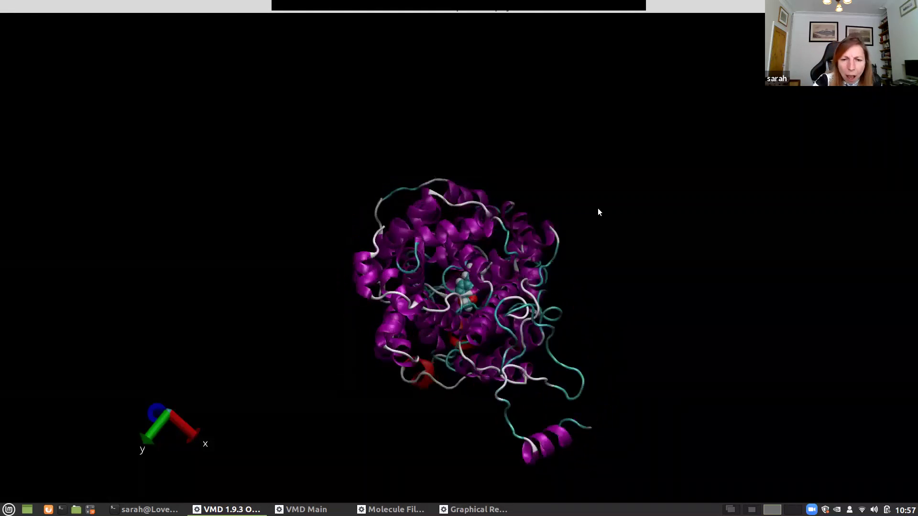
Reopen the graphical representations and set the MDMA representation's trajectory smoothing window size to 5.
click(342, 509)
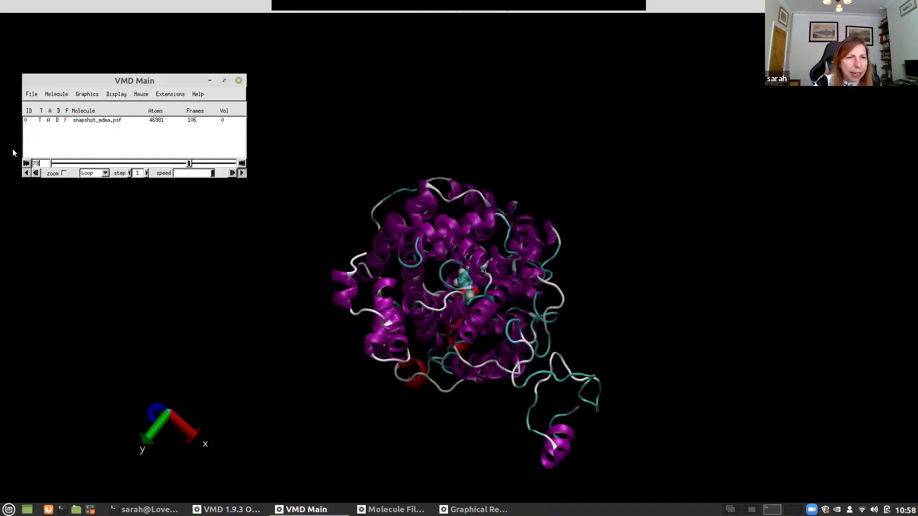
click(87, 94)
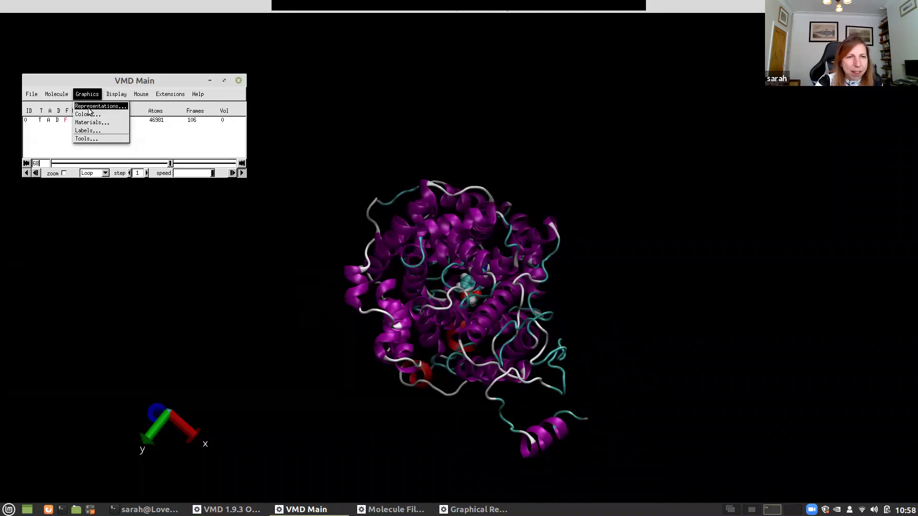
click(88, 107)
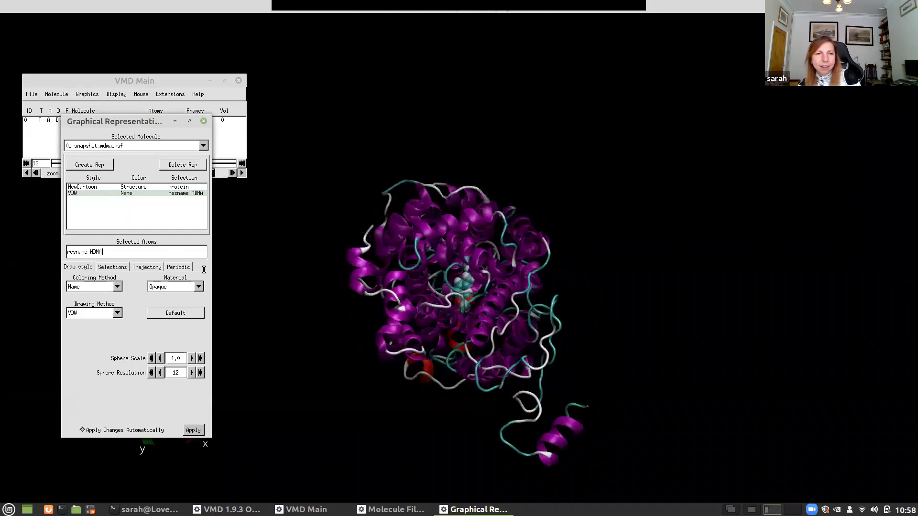
click(154, 270)
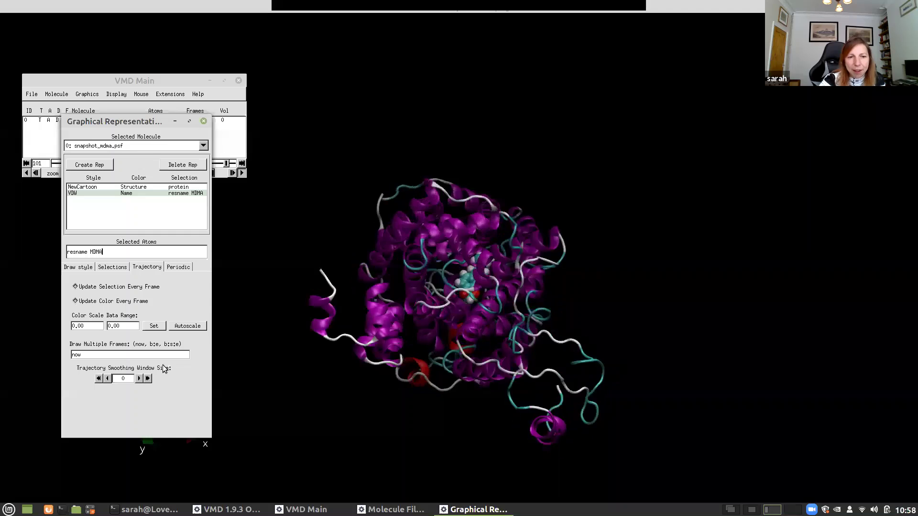
click(148, 378)
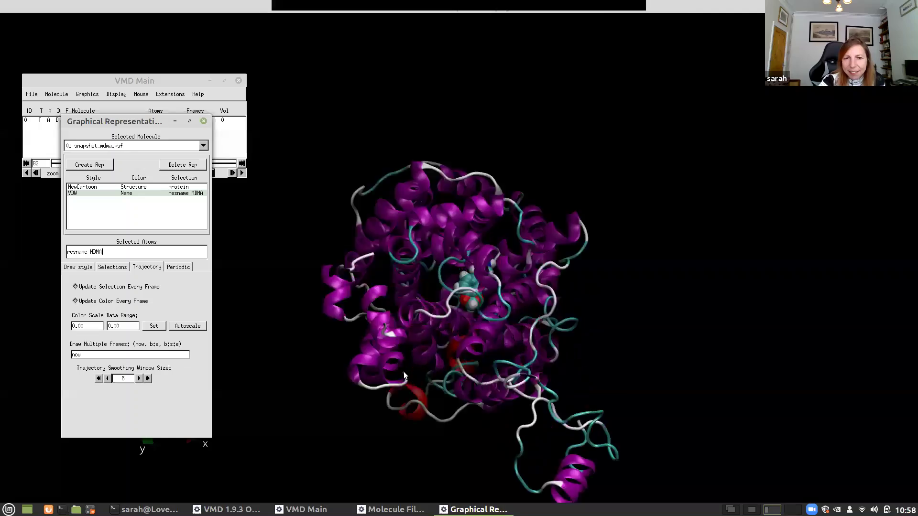
Set the trajectory smoothing window size to 5 for the protein representation as well.
scroll(414, 375, up, 5)
click(436, 440)
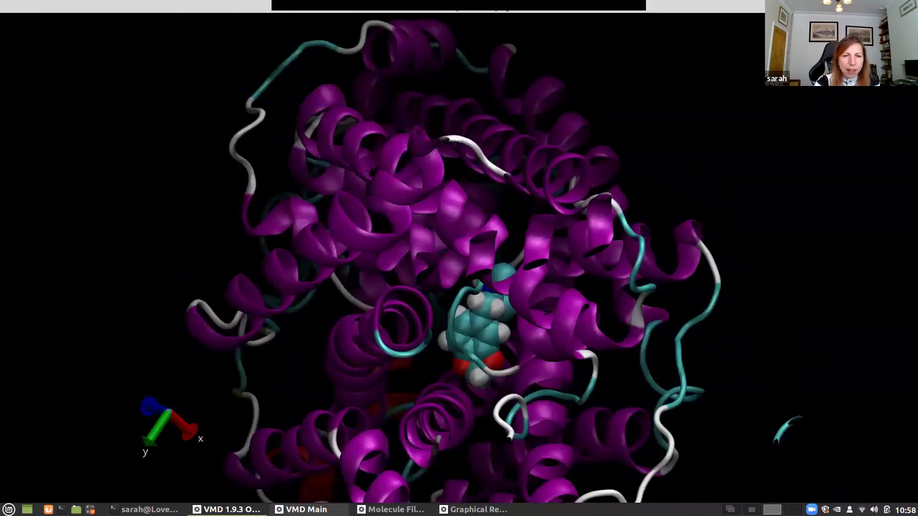
click(86, 94)
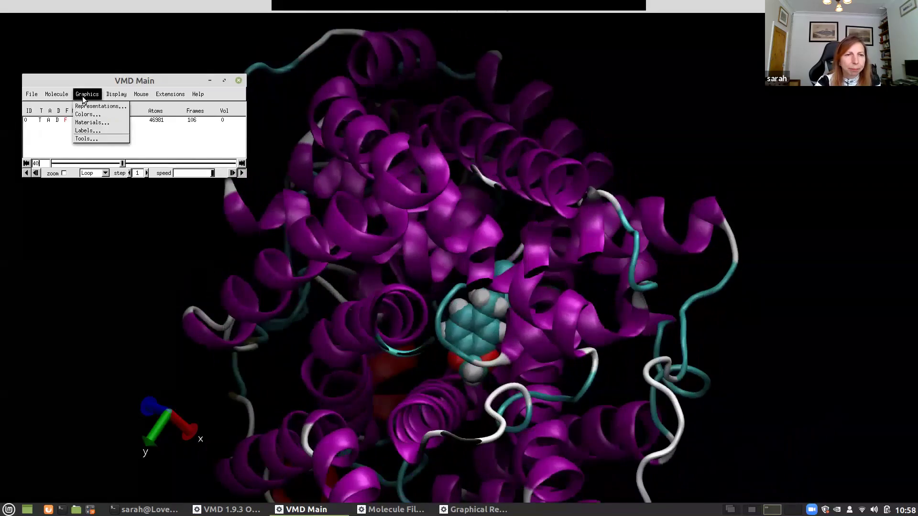
click(86, 106)
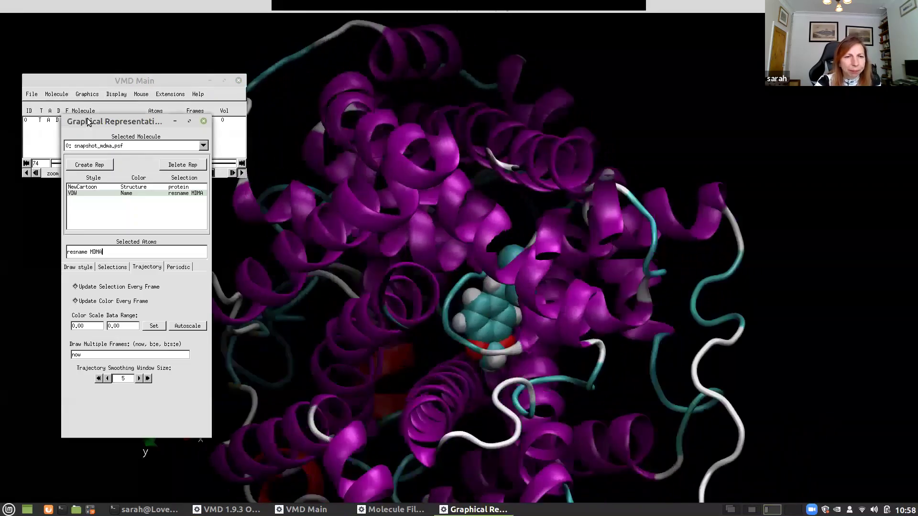
click(92, 188)
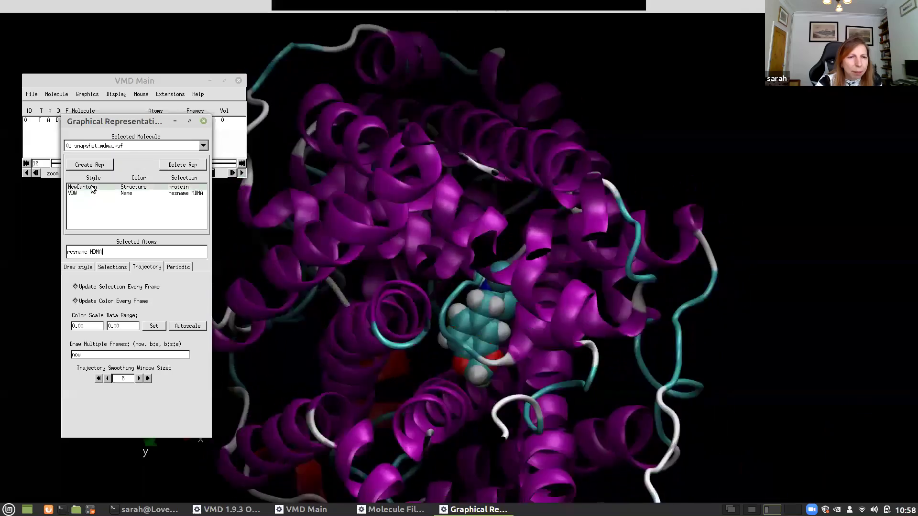
click(147, 378)
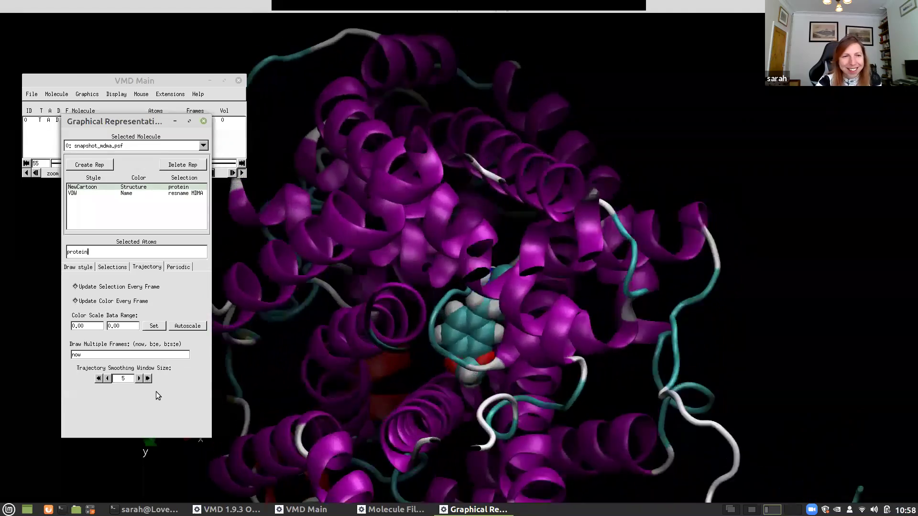
Create a third representation with the atom selection "not protein and not resname MDMA".
scroll(402, 274, down, 3)
scroll(403, 275, down, 3)
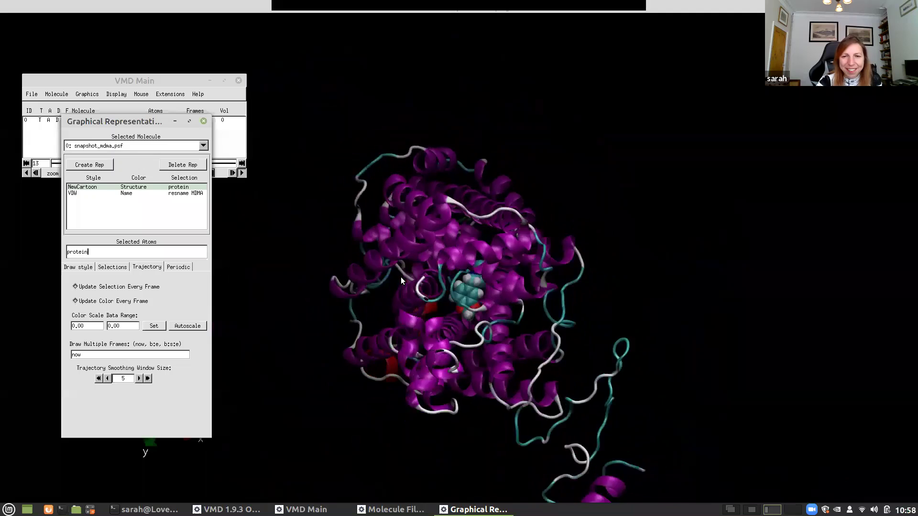
drag(358, 434, 439, 340)
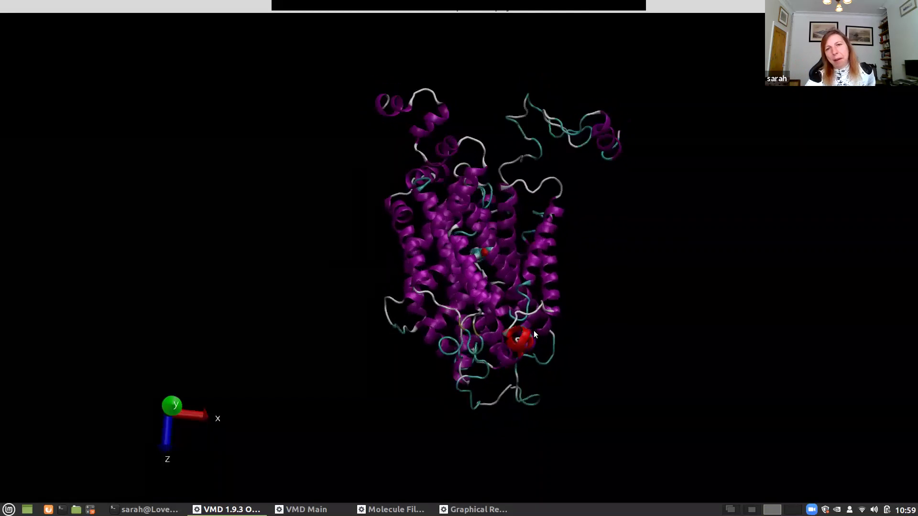
drag(609, 110, 601, 156)
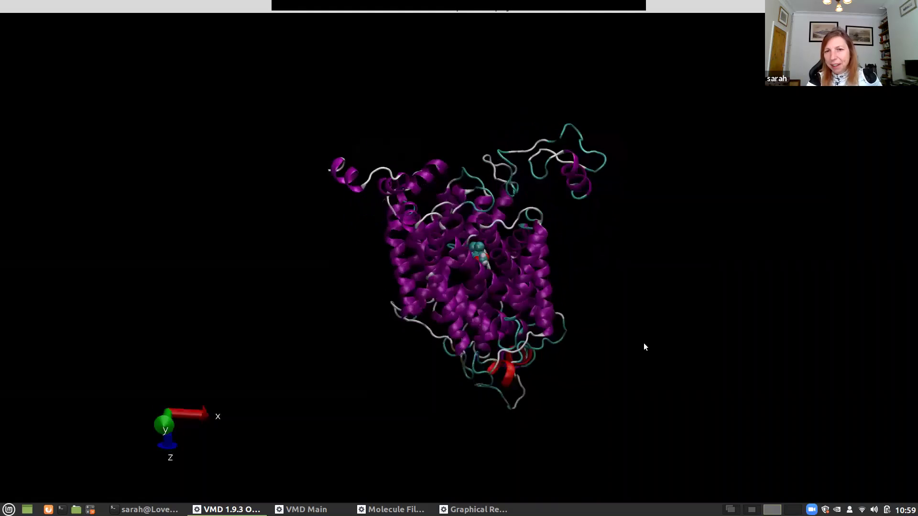
drag(551, 139, 581, 221)
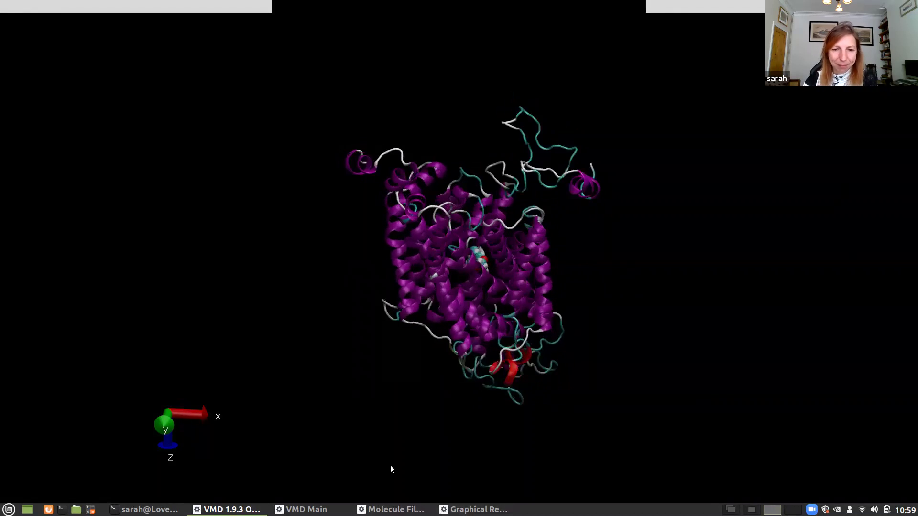
click(473, 509)
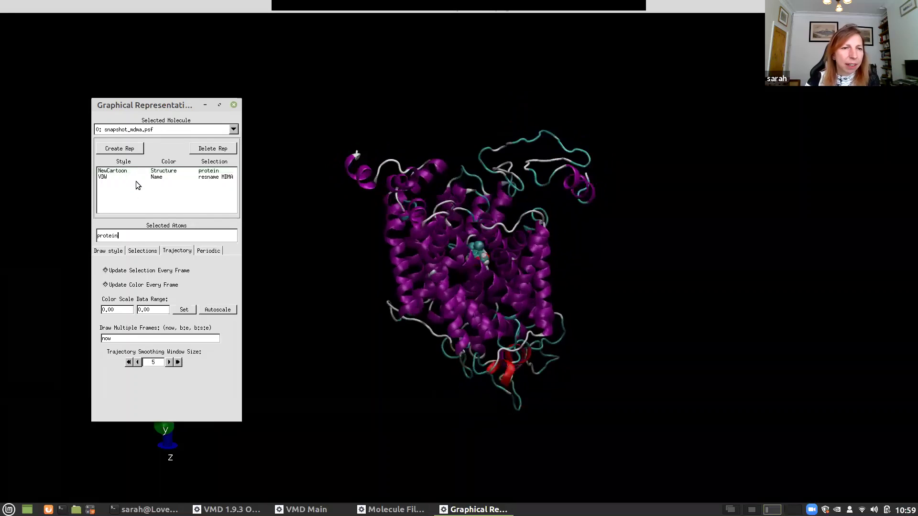
click(123, 148)
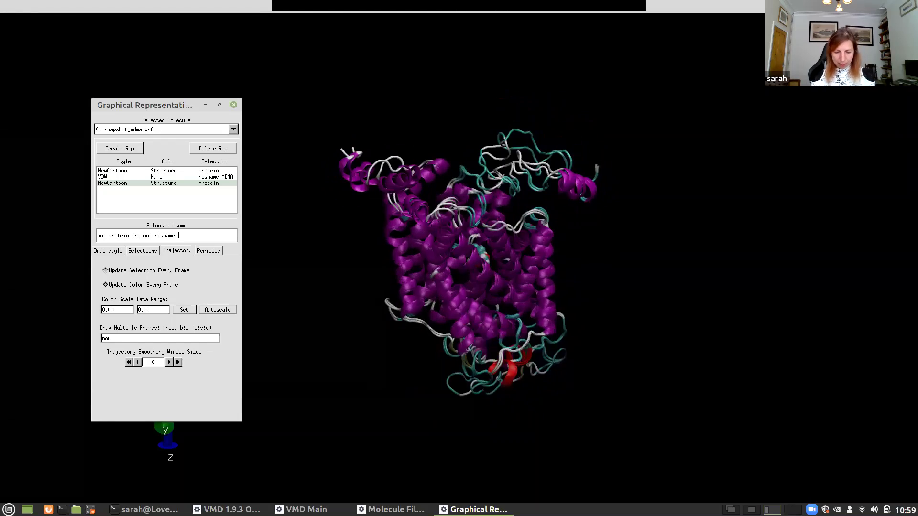
text(MA)
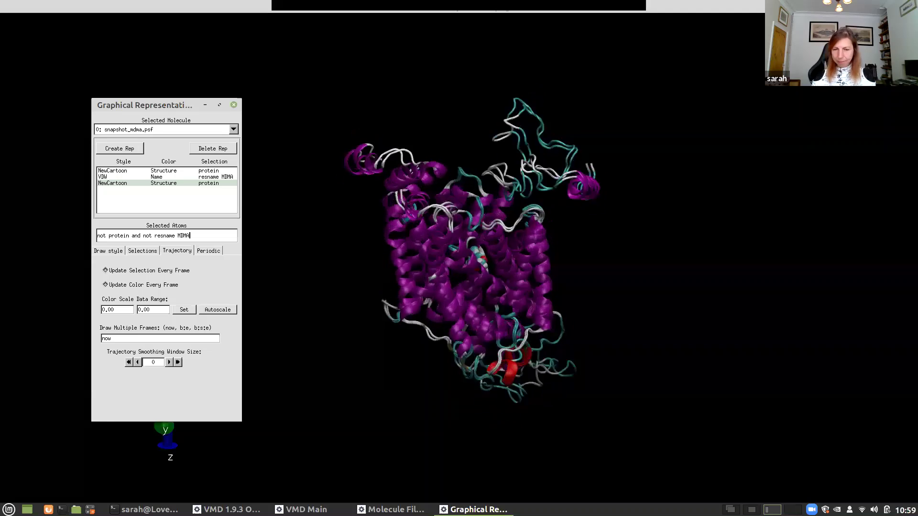
key(Return)
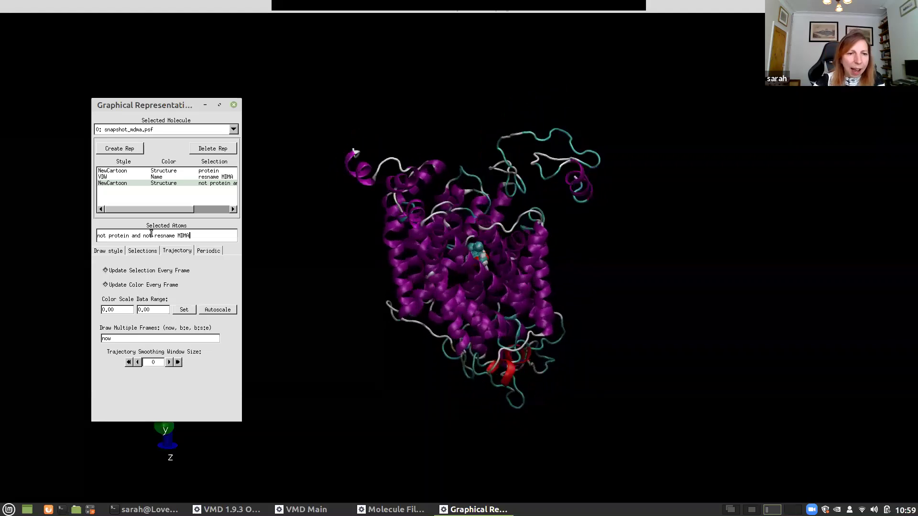
Set the third representation's coloring method to Name and its drawing method to Lines.
click(99, 251)
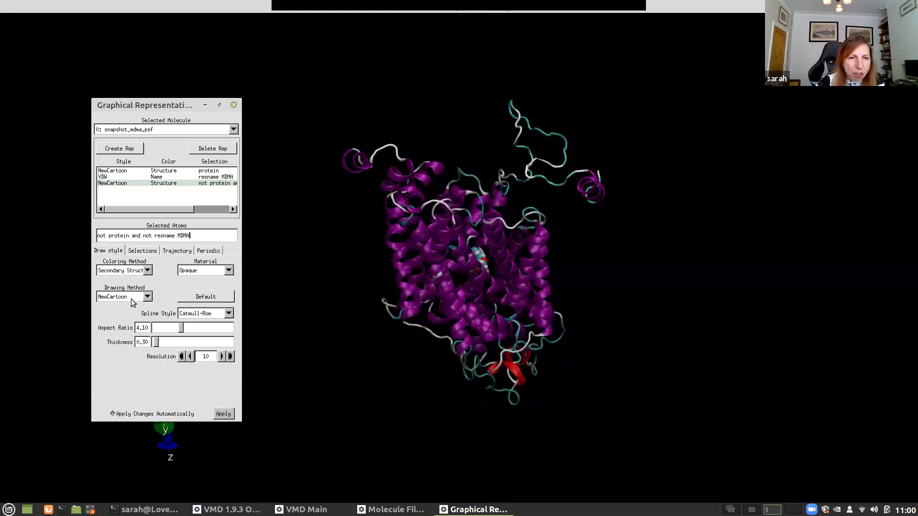
click(148, 272)
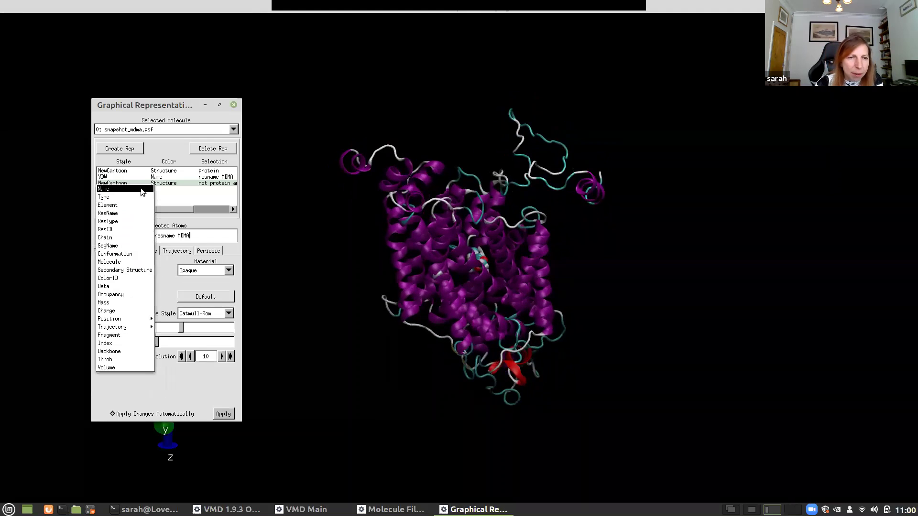
click(141, 188)
click(147, 296)
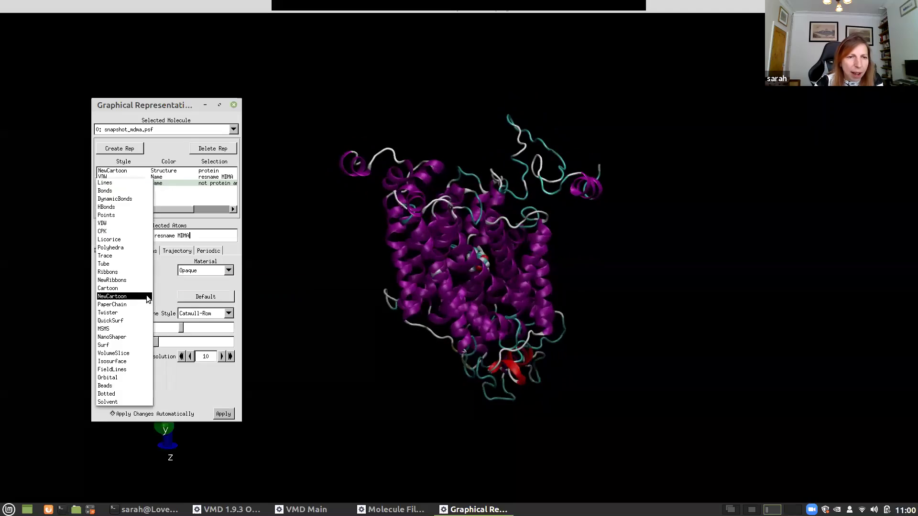
click(127, 182)
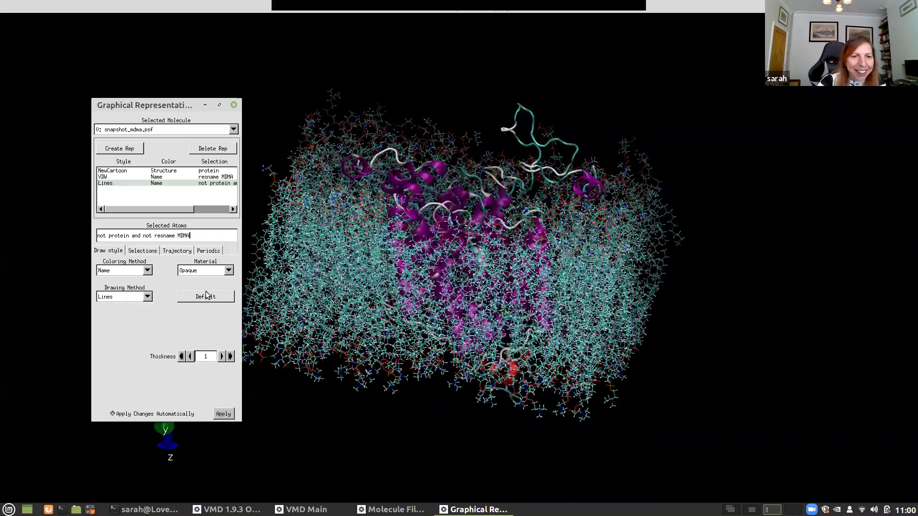
Set the third representation's trajectory smoothing window size to 5 and inspect the moving membrane from above and from the side.
click(177, 251)
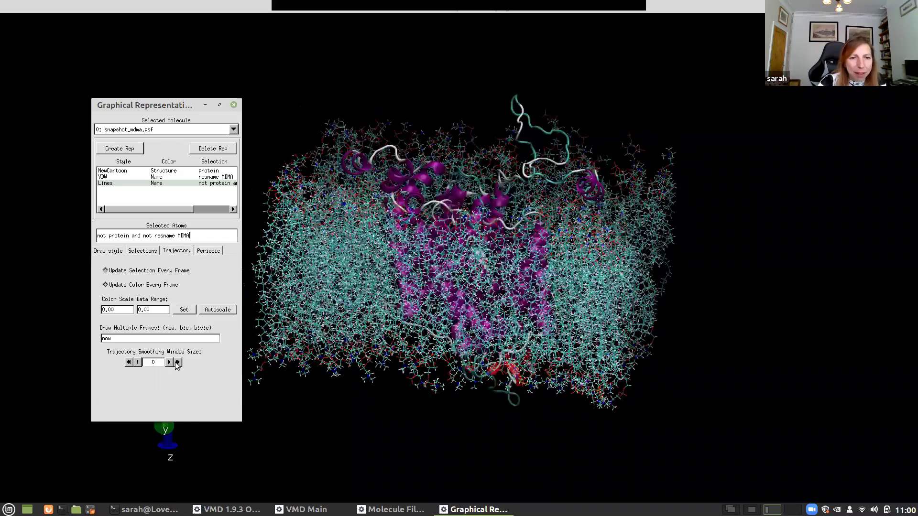
click(178, 362)
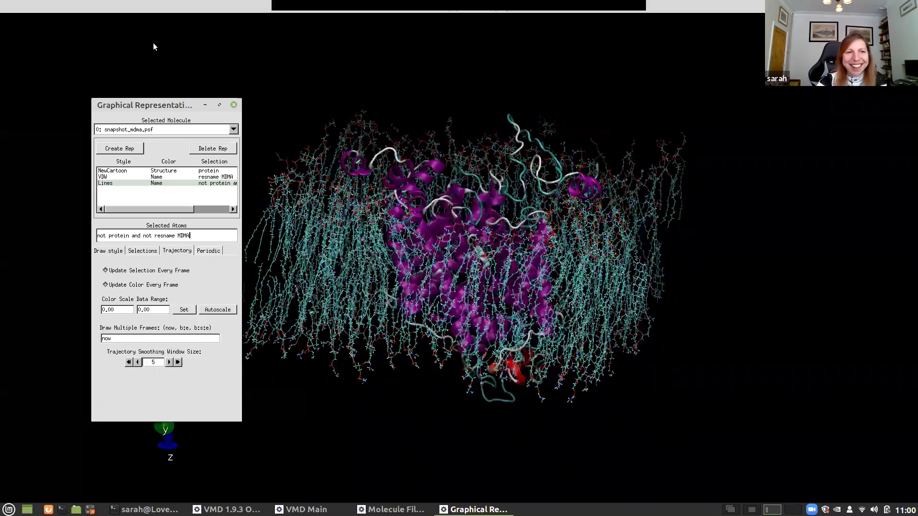
drag(158, 110, 93, 132)
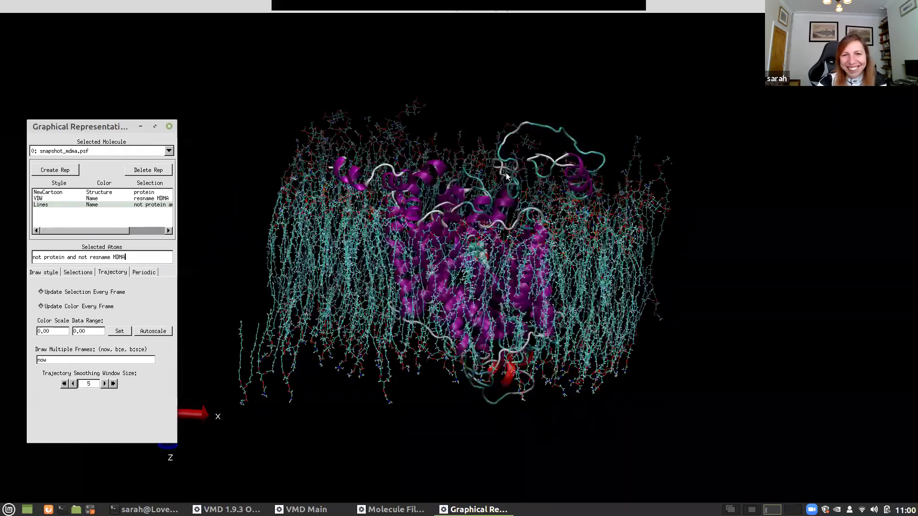
drag(500, 219, 252, 340)
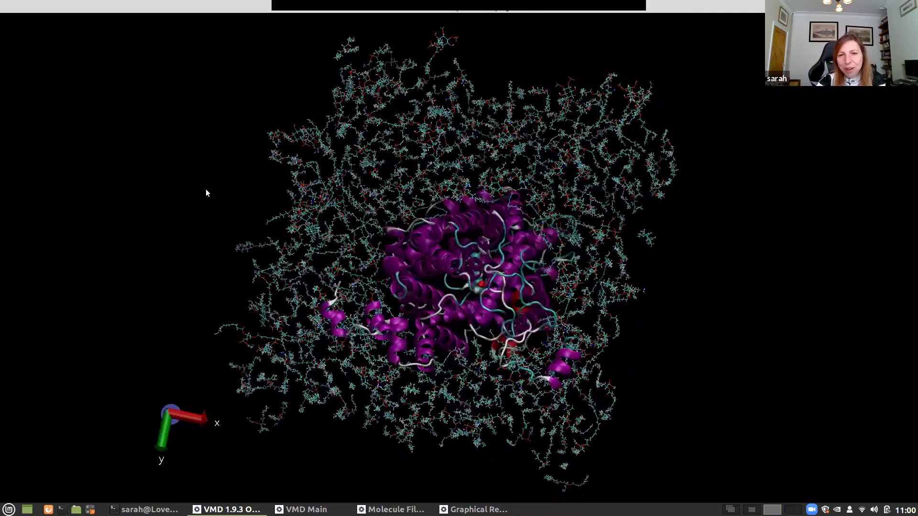
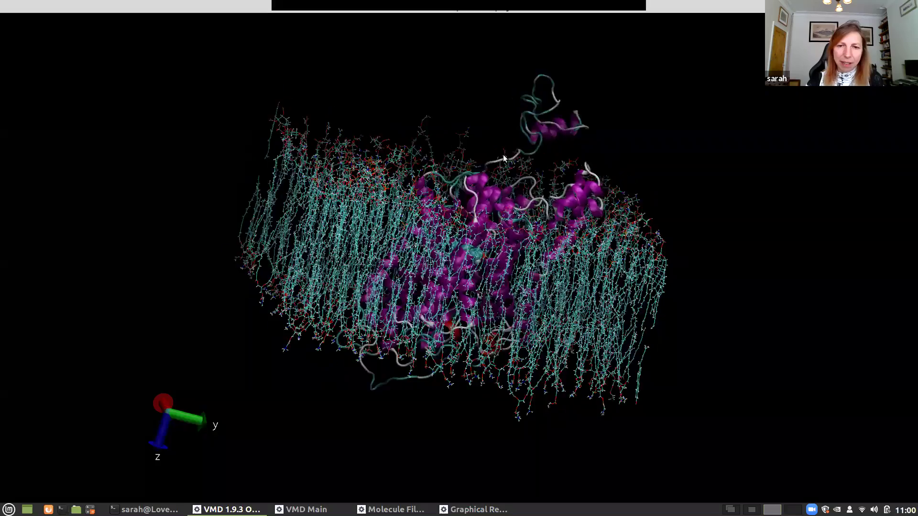
key(x)
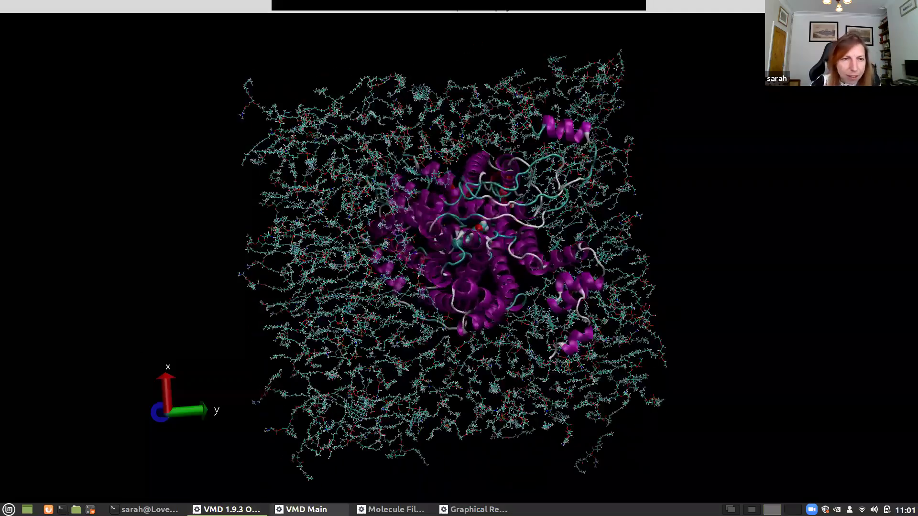
Stop playback at the first frame and color the "not protein and not resname MDMA" representation by ResName.
click(301, 509)
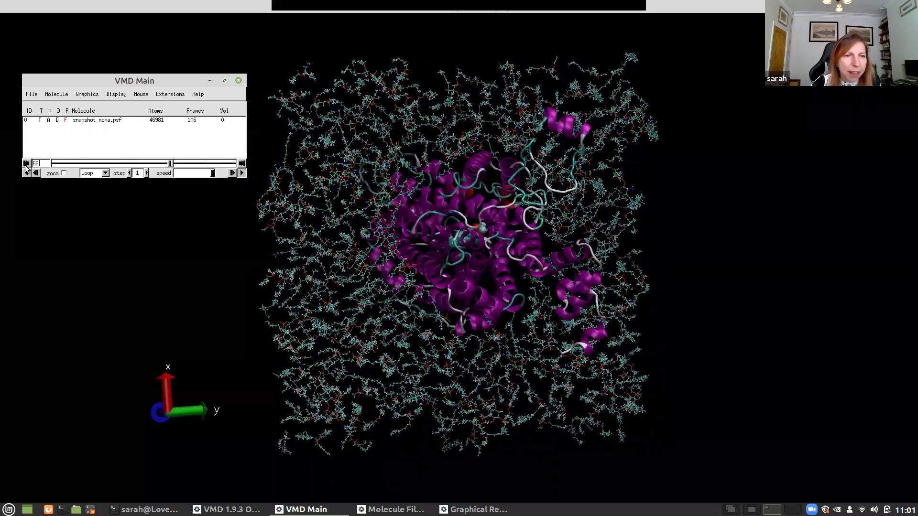
click(85, 98)
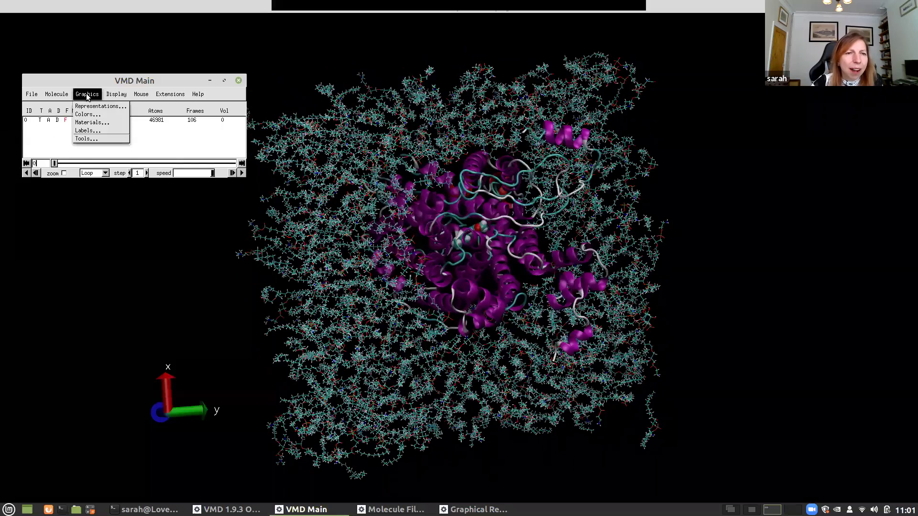
click(87, 107)
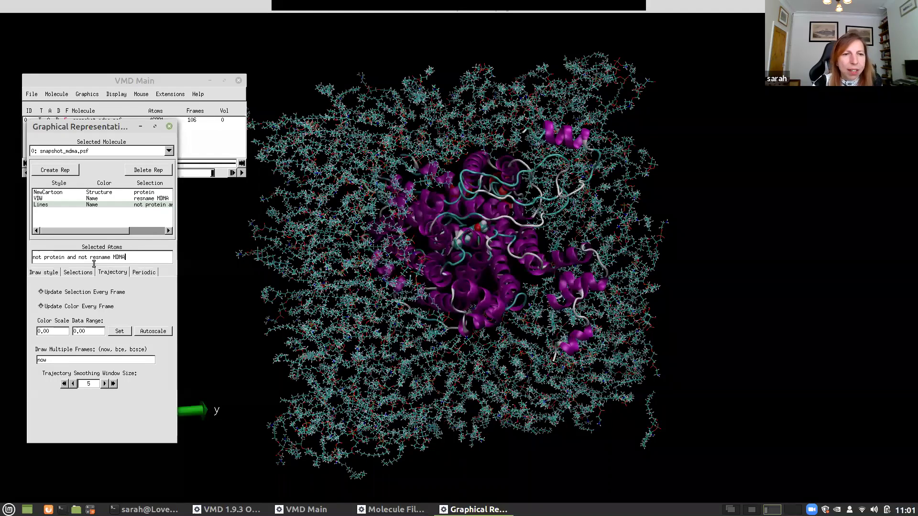
click(36, 272)
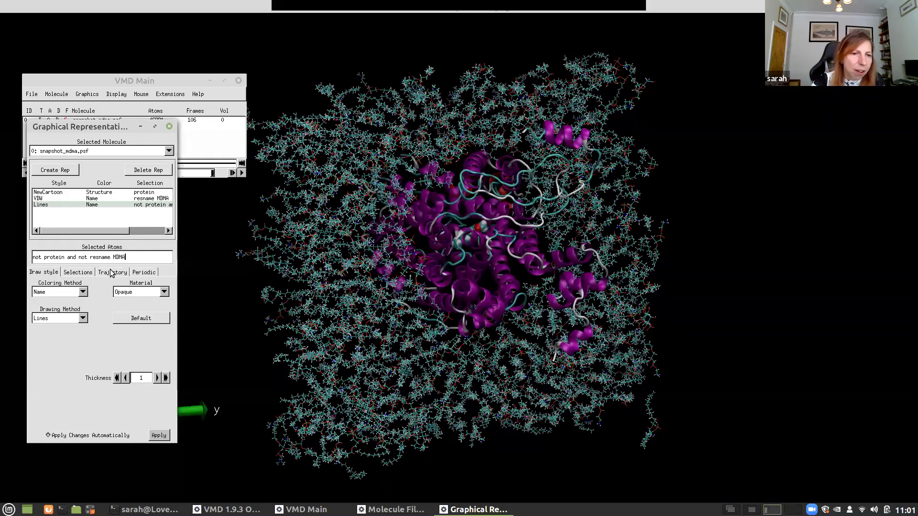
click(83, 292)
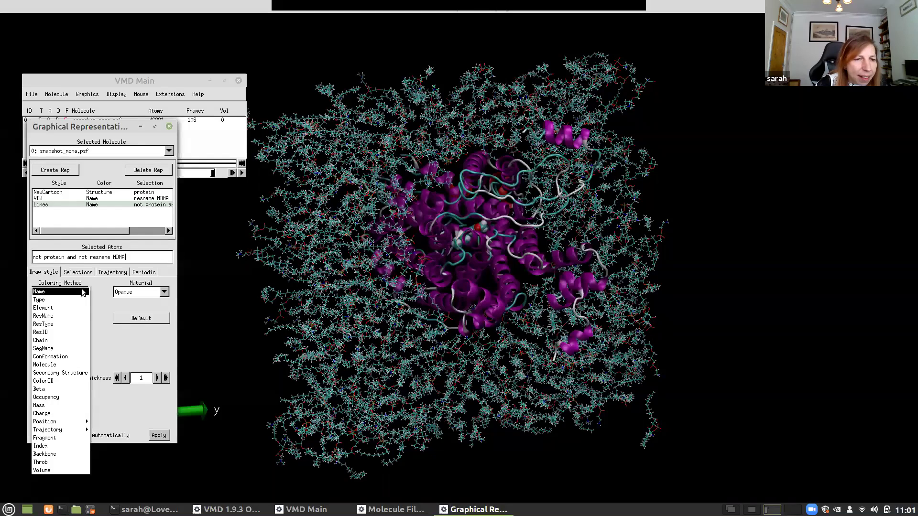
click(80, 317)
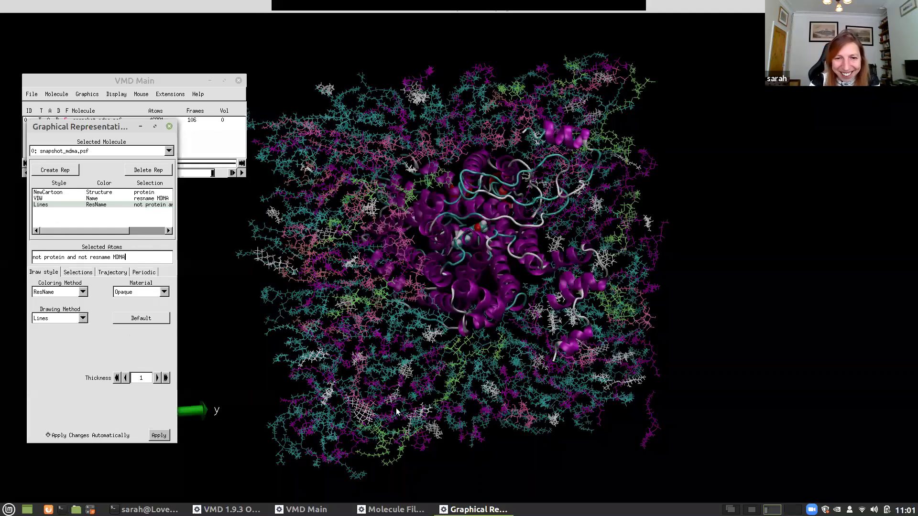
Rotate the structure to examine the residue-colored membrane from the side and face-on.
click(430, 443)
drag(430, 440, 456, 477)
drag(457, 410, 608, 355)
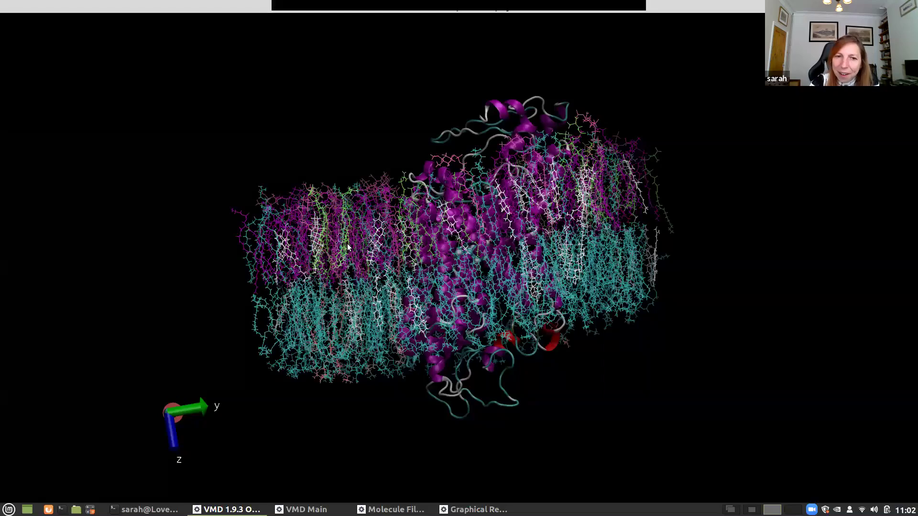
drag(323, 299, 579, 410)
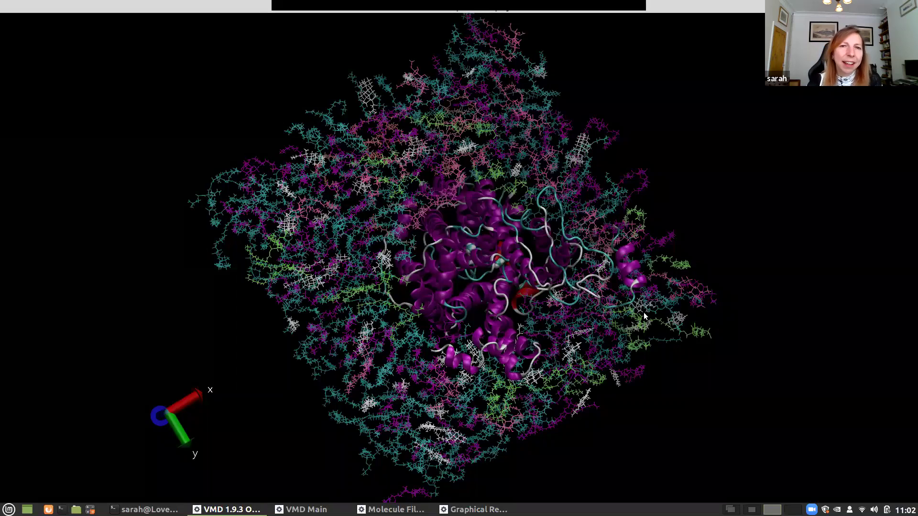
Reopen the graphical representations and set the third representation's drawing method to QuickSurf and its coloring method to Charge.
click(306, 510)
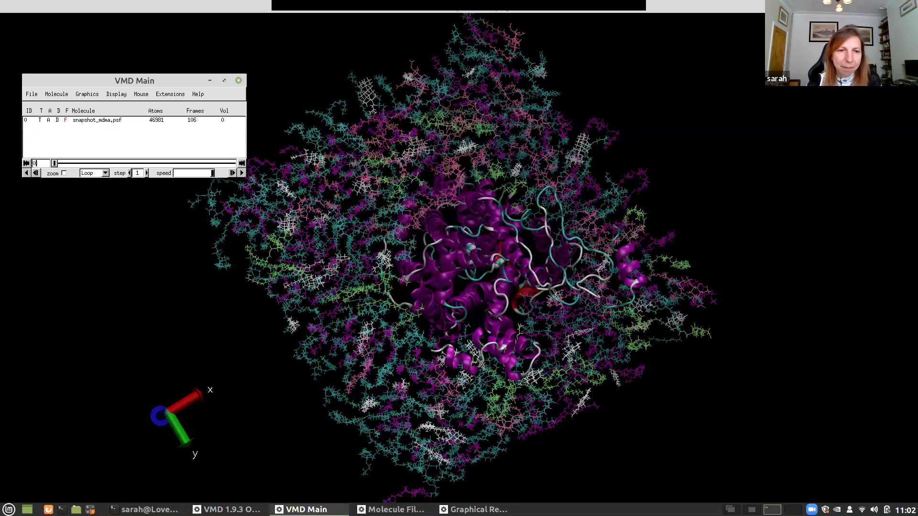
click(86, 94)
click(87, 106)
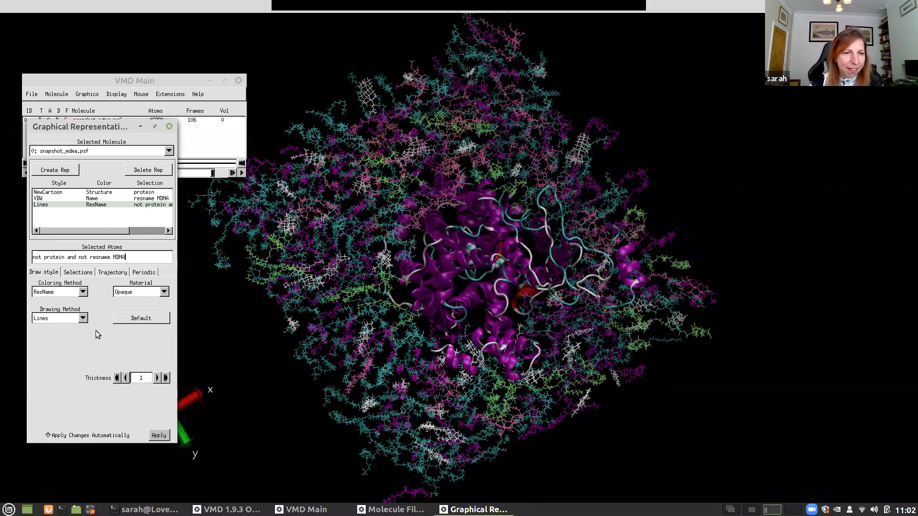
click(83, 318)
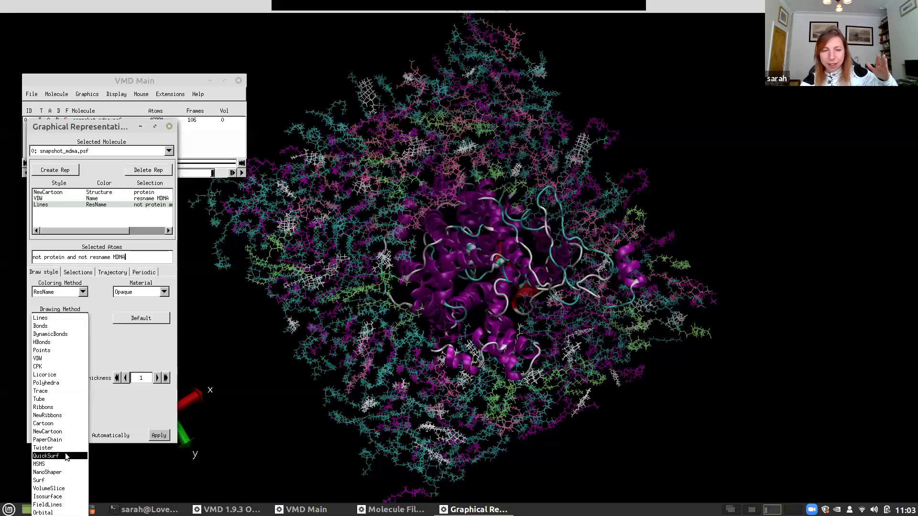
click(66, 456)
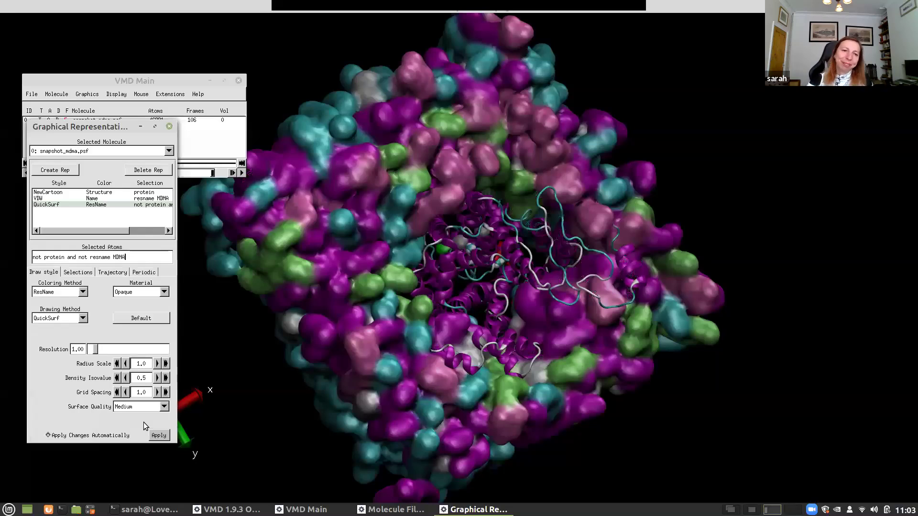
click(80, 292)
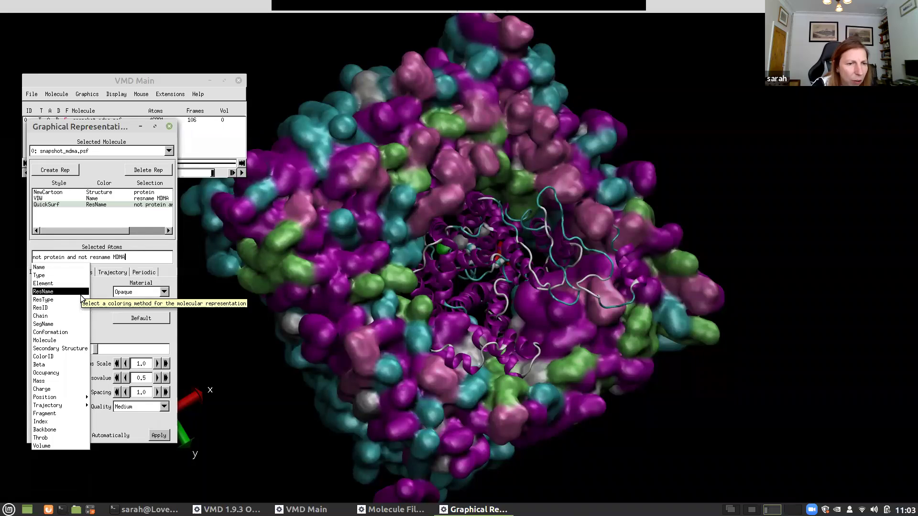
click(66, 387)
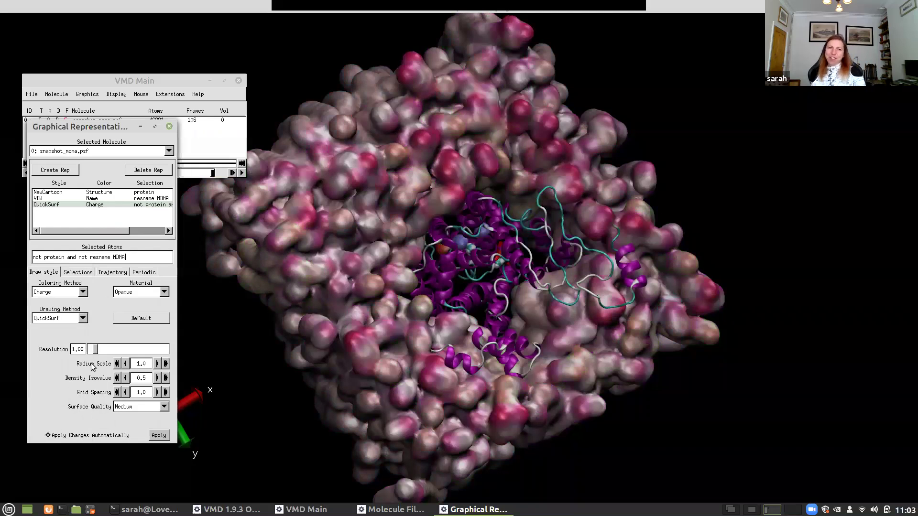
Play the trajectory forward and examine the charge-colored membrane surface from the opposite face, including a close-up of the MDMA ligand.
click(161, 80)
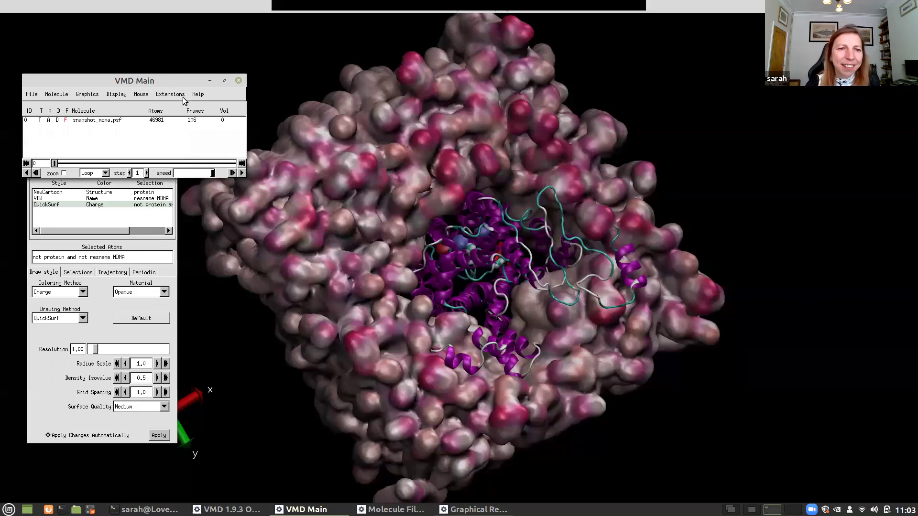
click(241, 172)
click(612, 410)
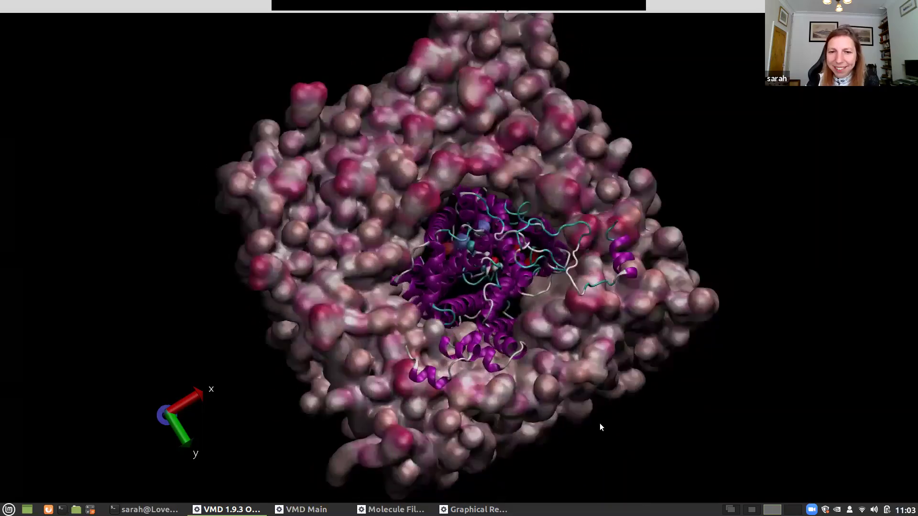
drag(600, 423, 509, 299)
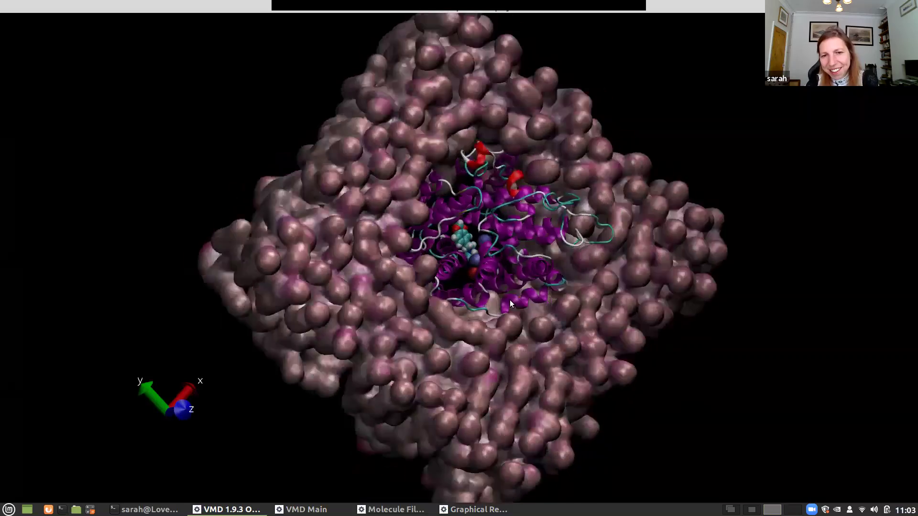
scroll(446, 282, up, 10)
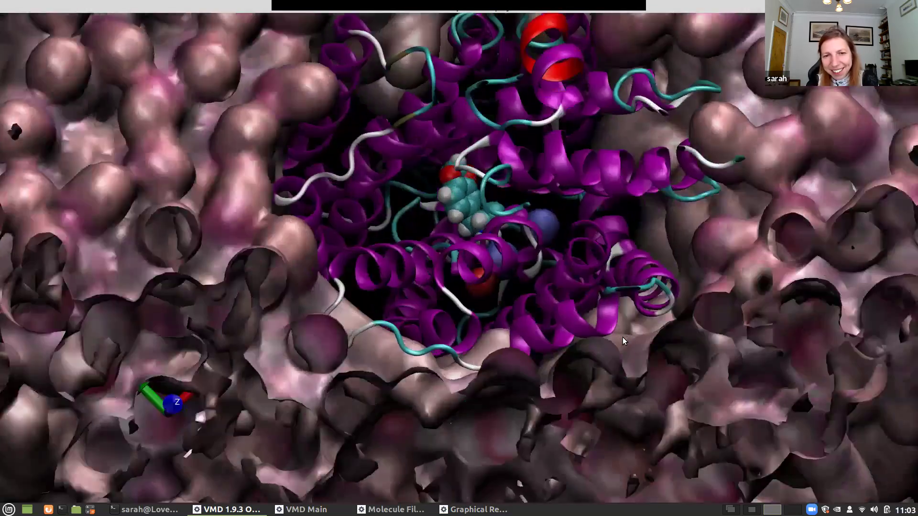
drag(622, 337, 640, 351)
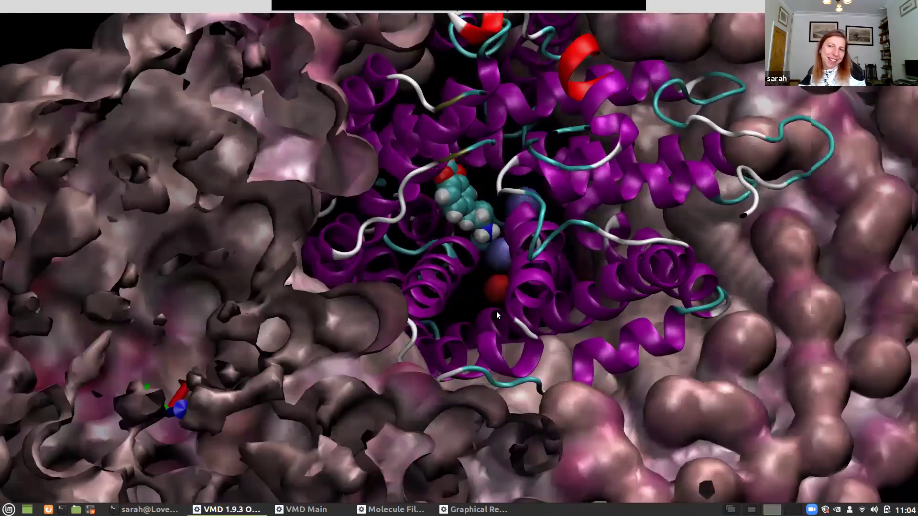
scroll(493, 268, down, 10)
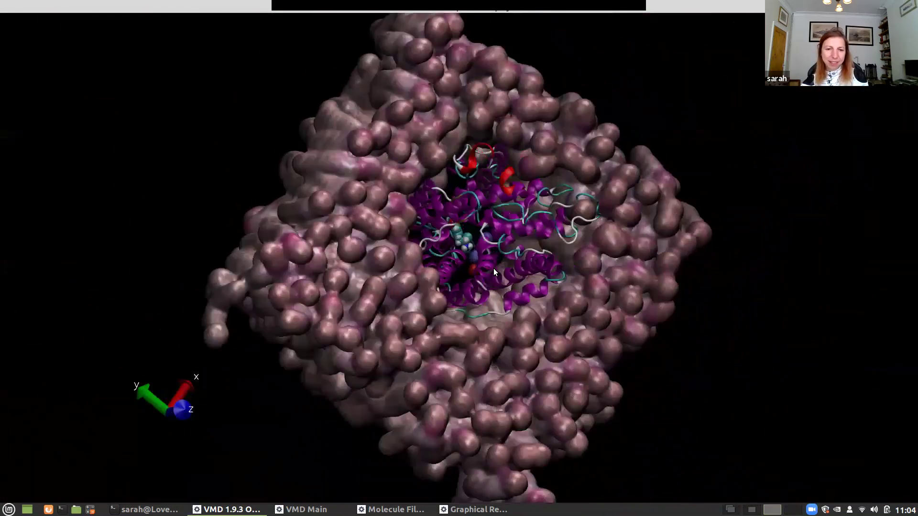
Return the trajectory to the first frame and hide the QuickSurf representation of the remaining atoms.
click(302, 509)
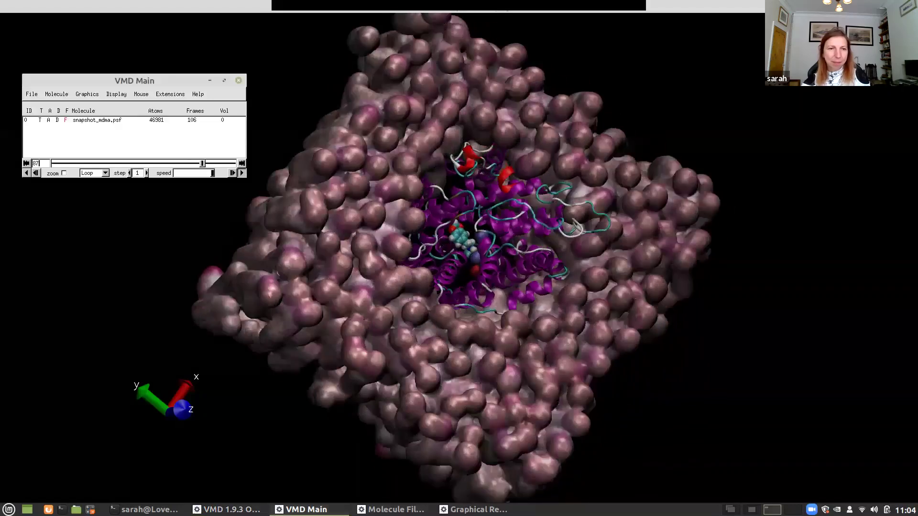
click(26, 163)
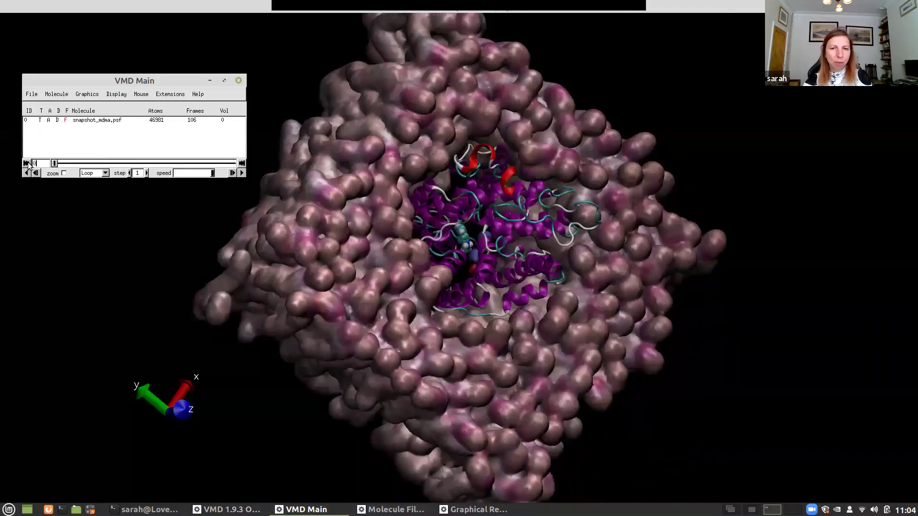
click(88, 95)
click(88, 107)
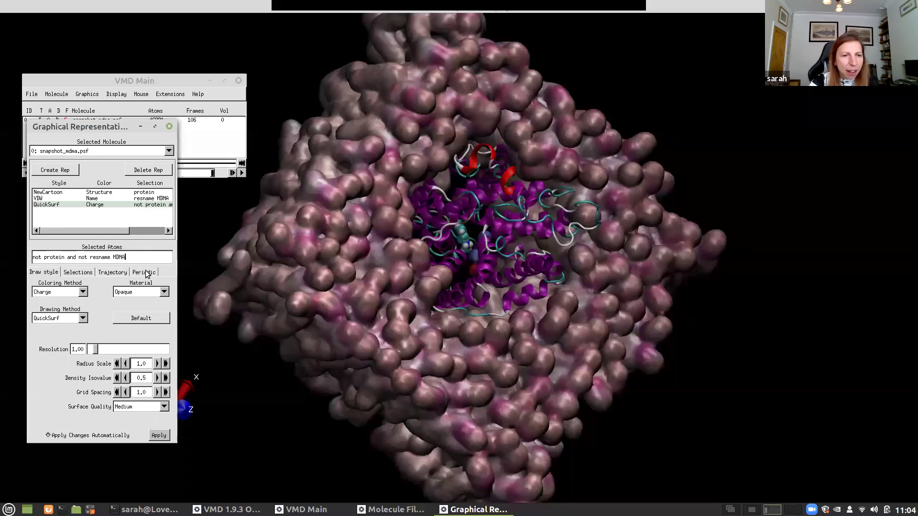
double_click(40, 205)
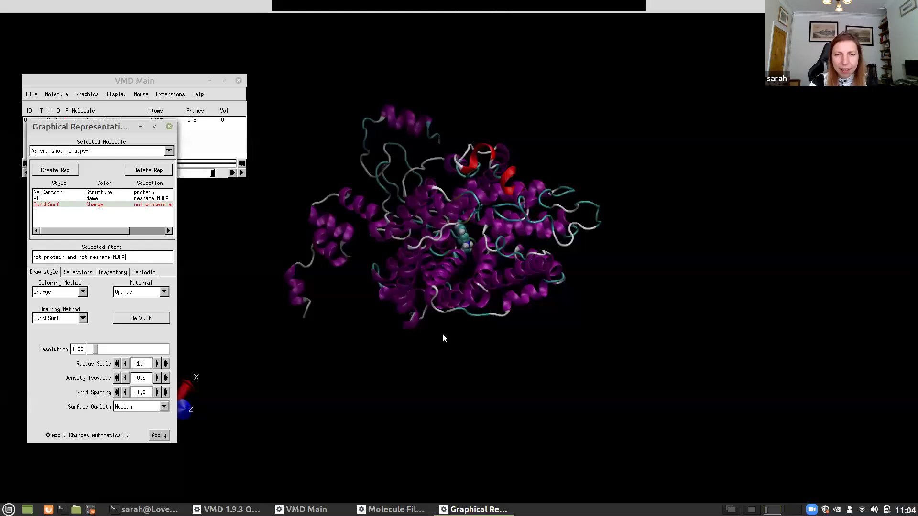
click(449, 357)
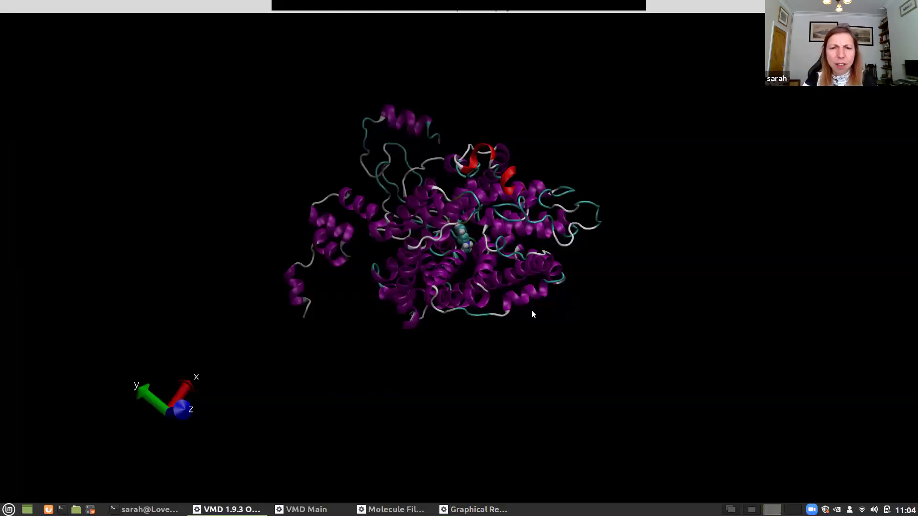
Show the hidden QuickSurf representation again and get a close-up of the isolated charged spheres beside the MDMA ligand.
scroll(532, 310, up, 5)
drag(511, 145, 436, 434)
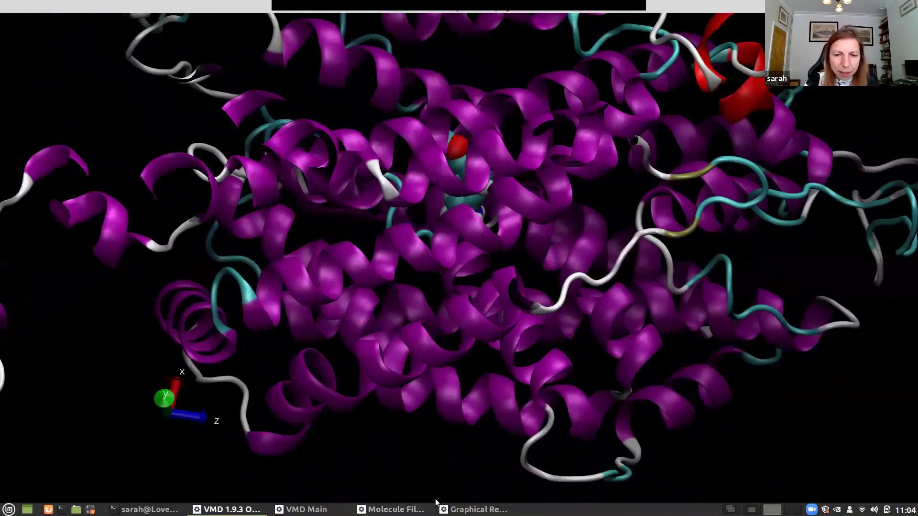
click(473, 509)
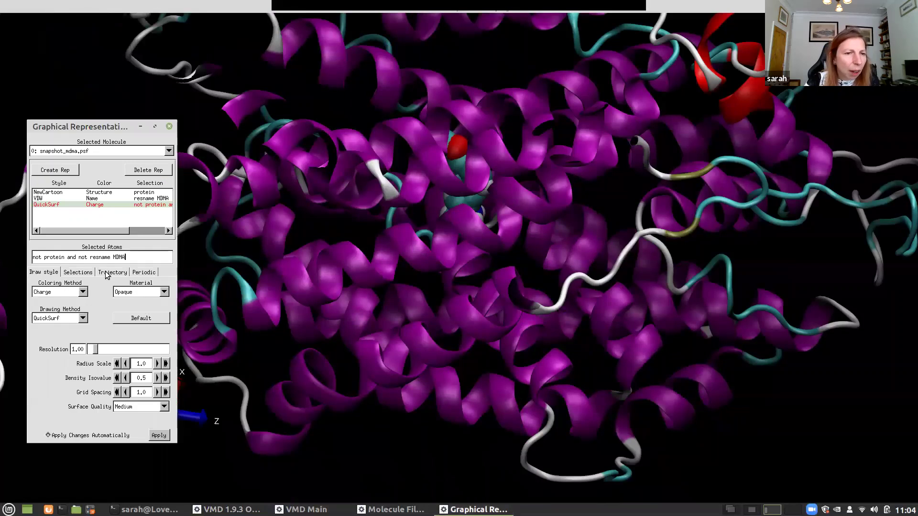
double_click(97, 205)
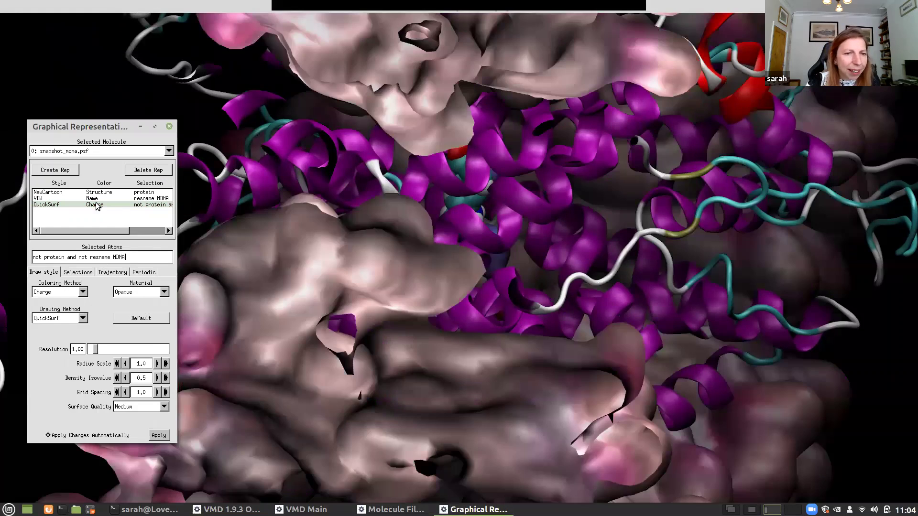
drag(561, 173, 532, 253)
scroll(532, 253, up, 10)
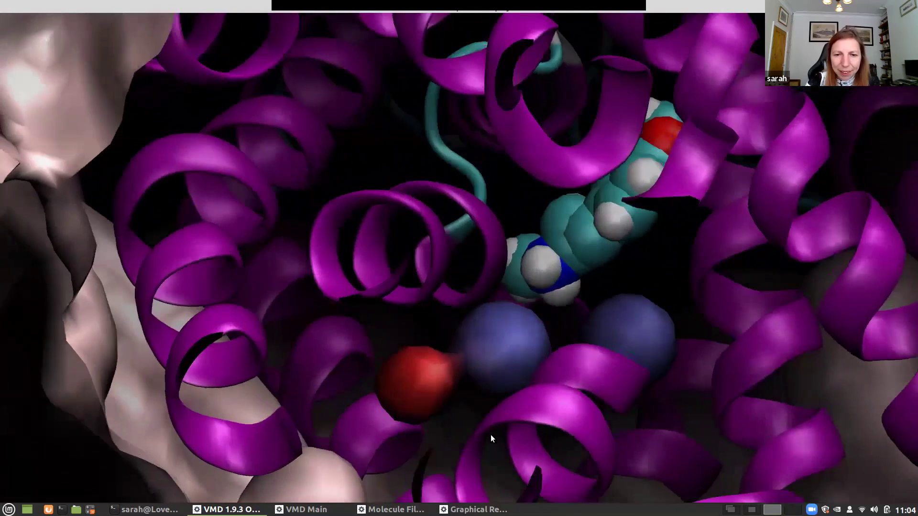
drag(491, 434, 495, 438)
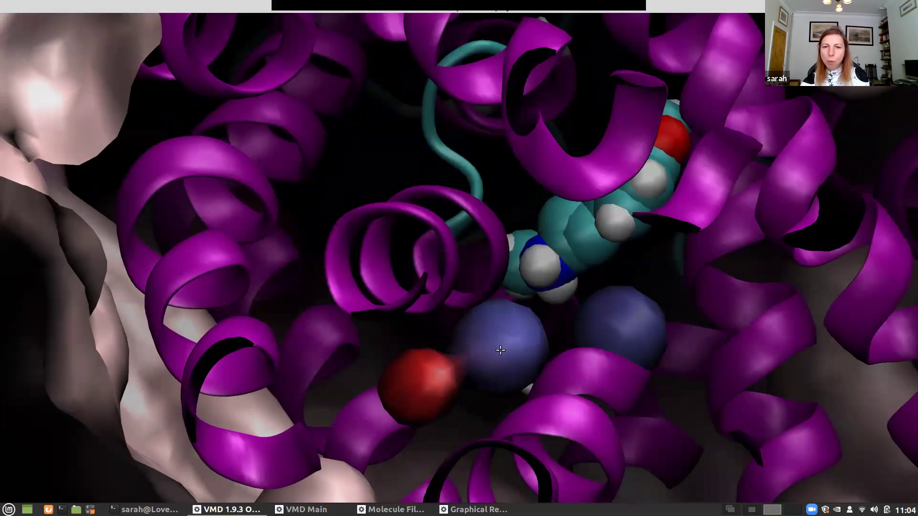
Switch to atom picking, restore the display to a smaller window and set the third representation's drawing method to VDW.
key(1)
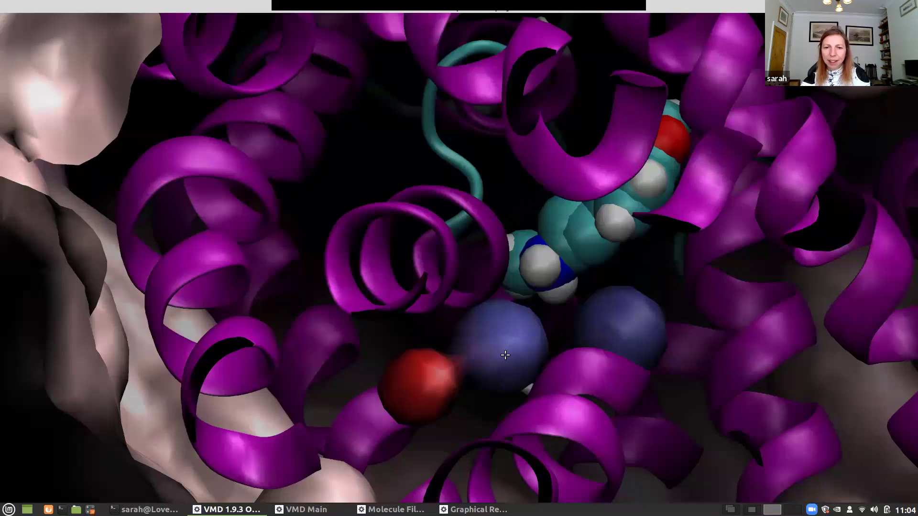
key(alt+Tab)
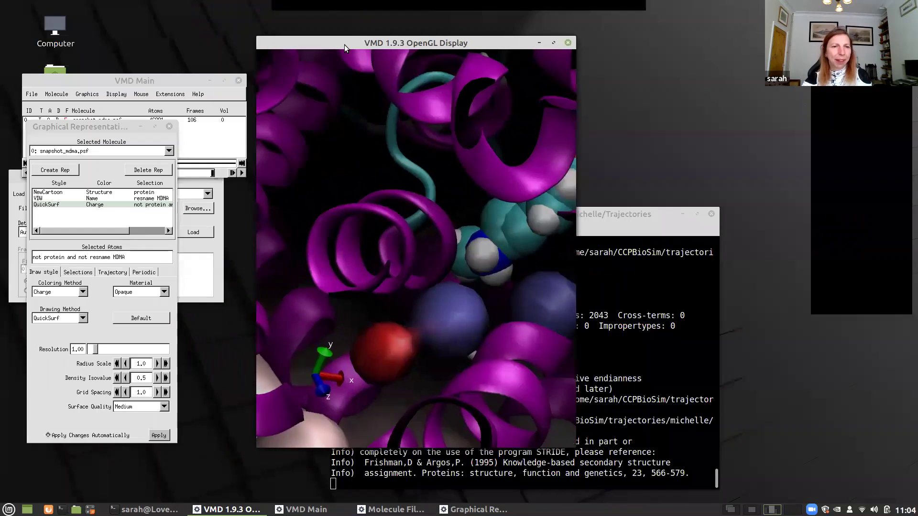
click(87, 324)
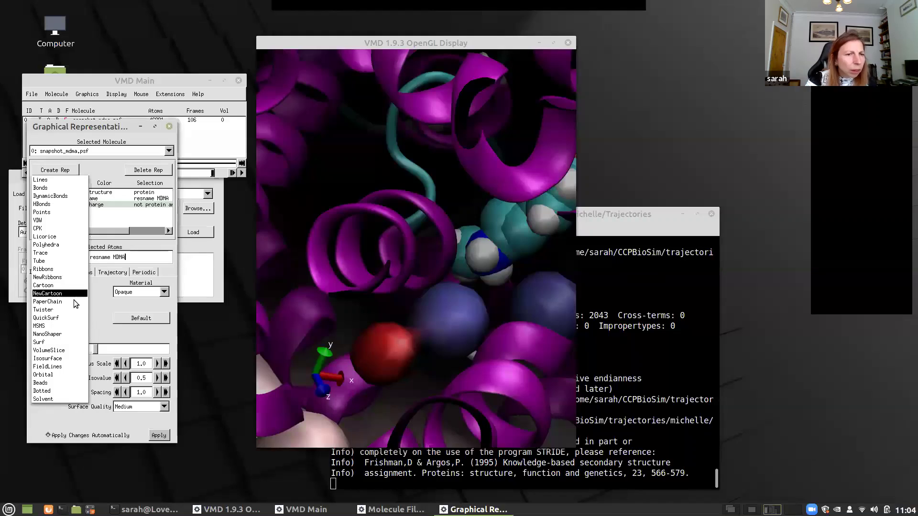
click(60, 221)
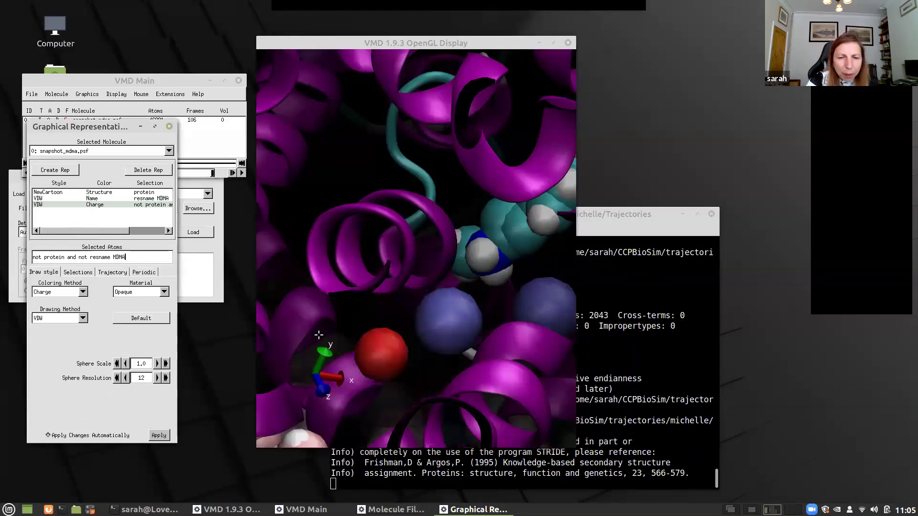
Pick the blue sphere below the ligand and the neighbouring red sphere, and read the picked atoms' details in the terminal.
click(449, 319)
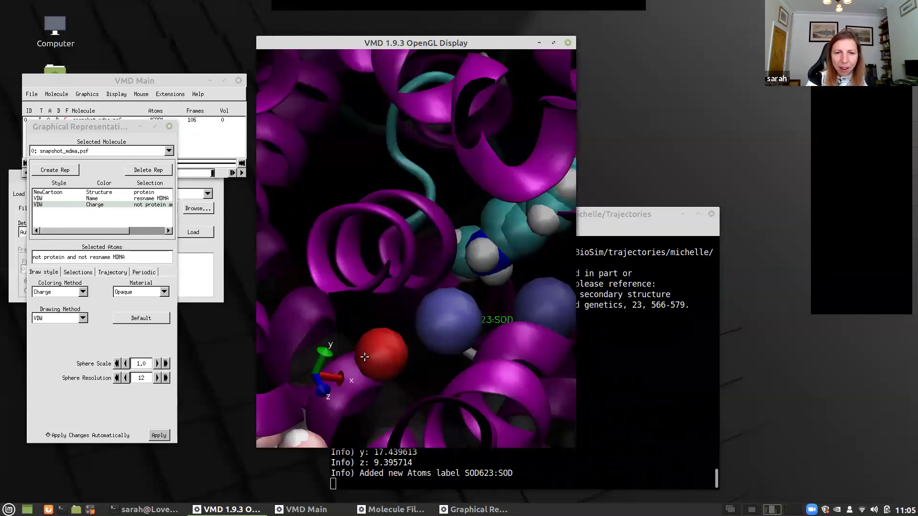
click(381, 351)
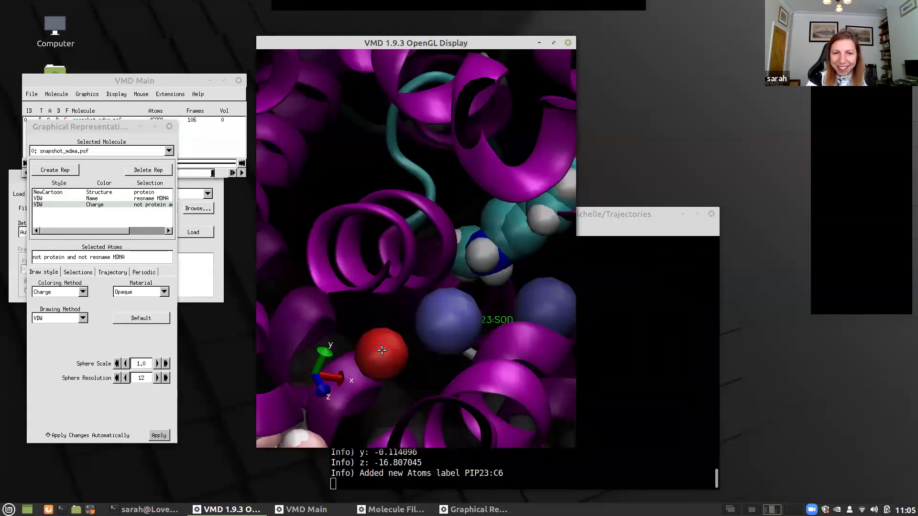
click(381, 350)
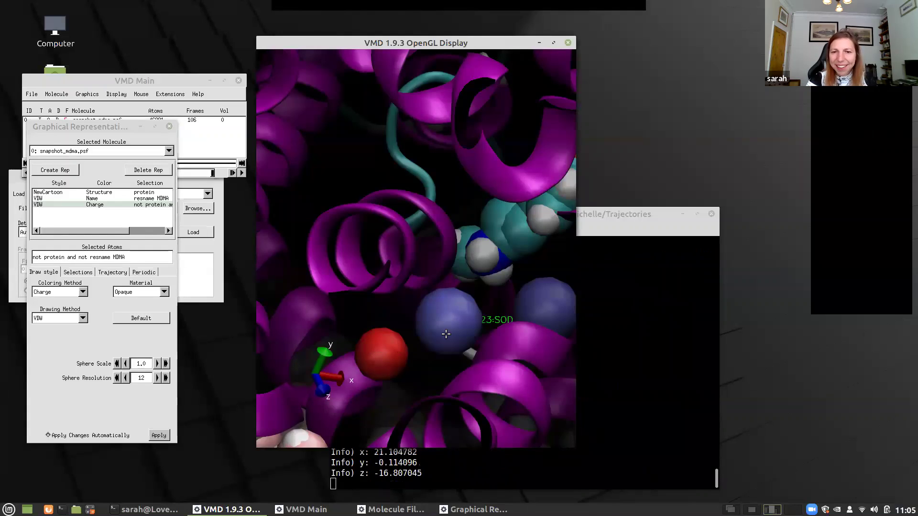
key(alt+Tab)
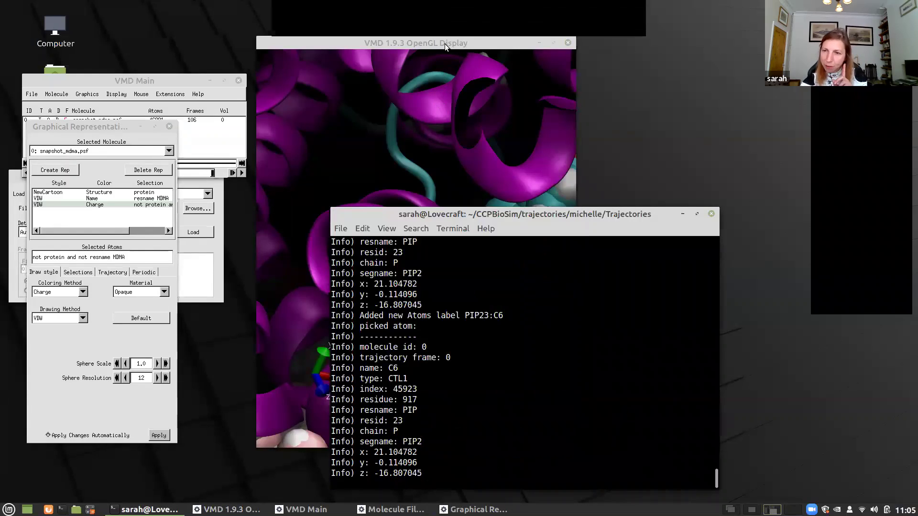
click(509, 41)
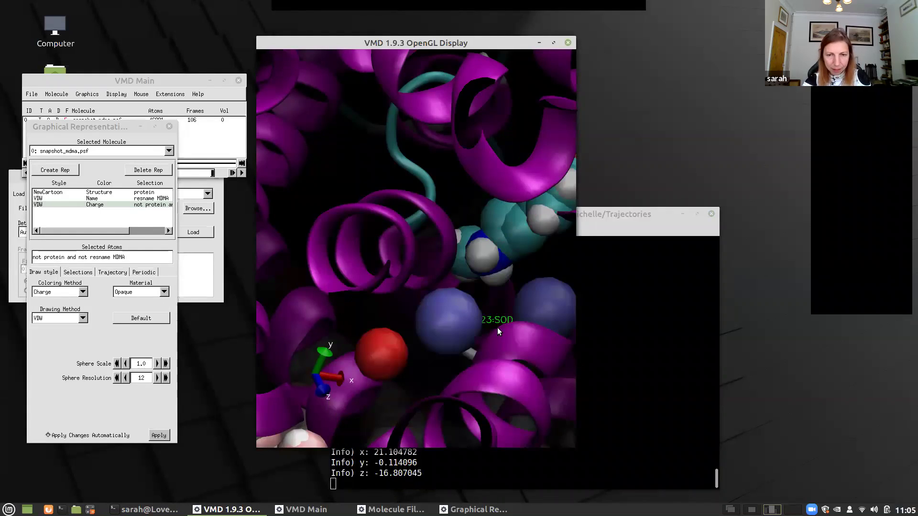
Examine the labelled blue sphere beside the ligand from another angle and inspect its atom details in the Labels list.
scroll(496, 345, up, 3)
scroll(498, 346, down, 3)
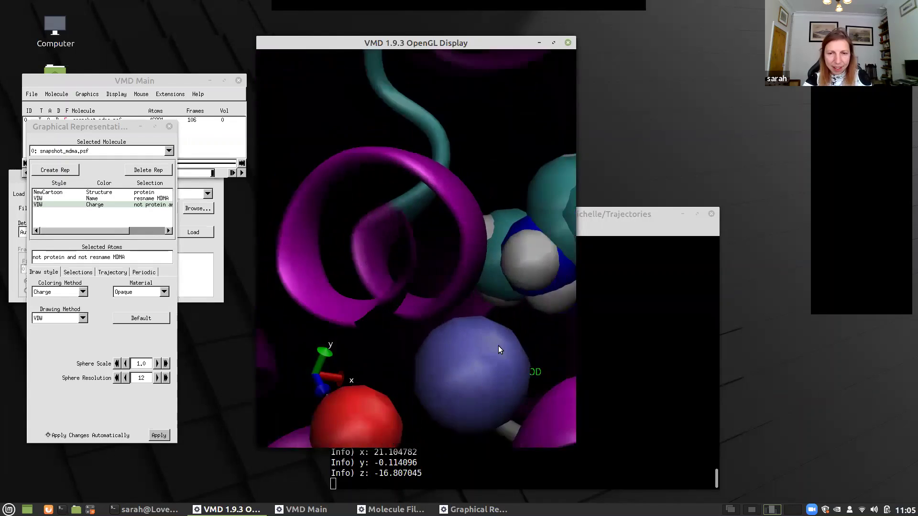
mouse_move(504, 364)
mouse_down()
mouse_move(410, 378)
mouse_move(549, 313)
mouse_move(494, 371)
mouse_up()
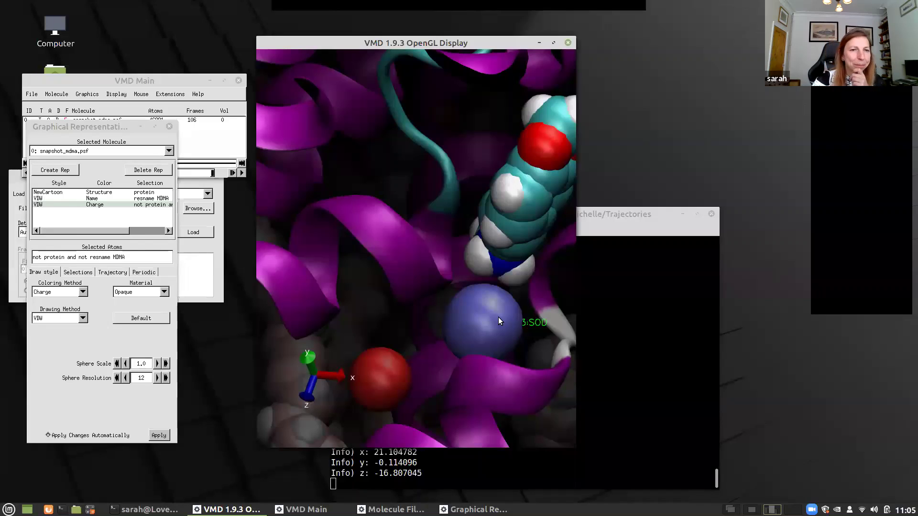
click(95, 95)
click(91, 131)
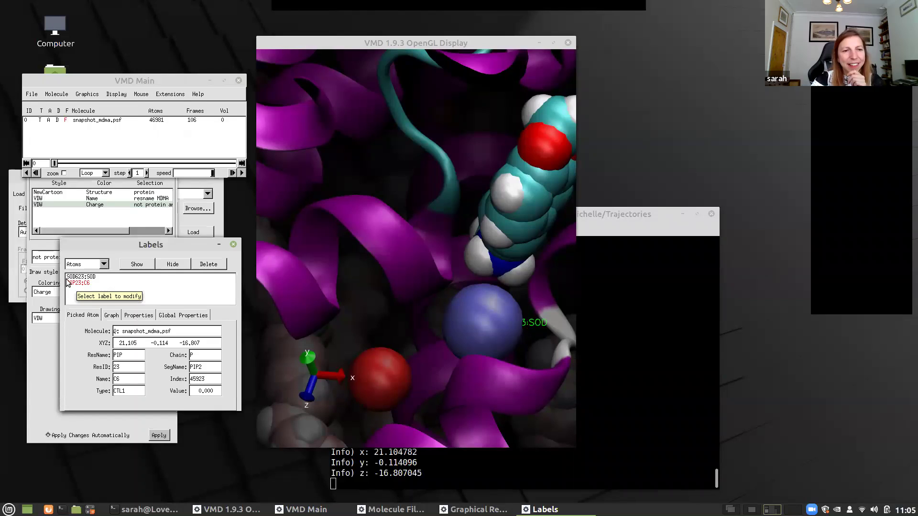
click(85, 277)
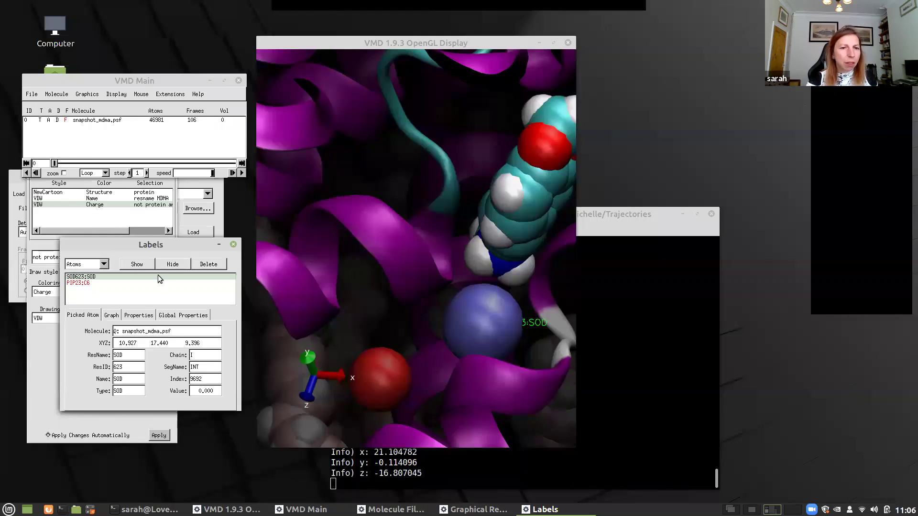
Close the Labels and Molecule File Browser windows and reposition the Graphical Representations window below the main window.
click(233, 245)
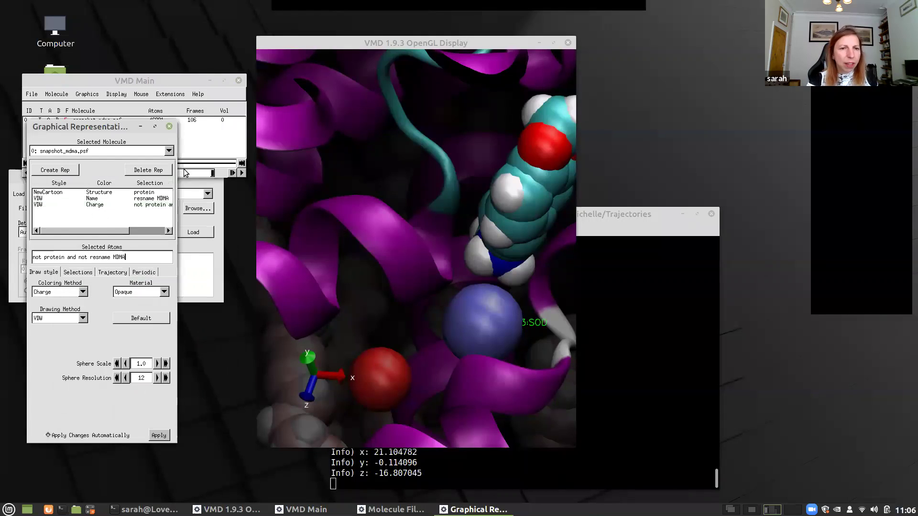
click(170, 126)
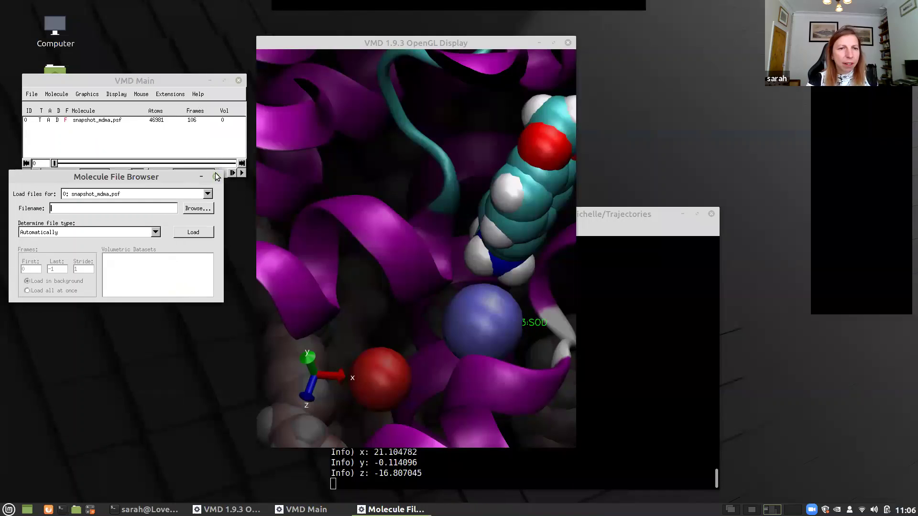
click(215, 176)
click(82, 94)
click(85, 104)
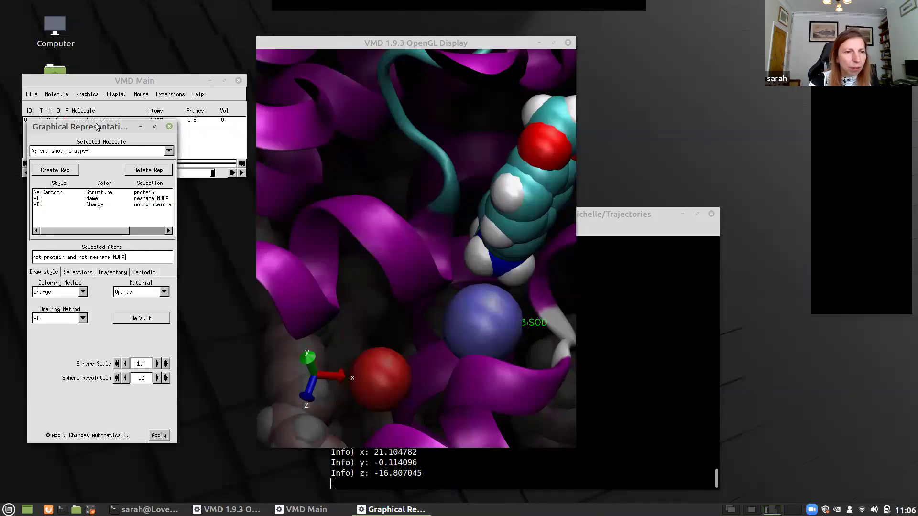
drag(96, 126, 103, 182)
Reopen the Labels list and delete both atom labels, SOD623:SOD and PIP23:C6.
click(82, 94)
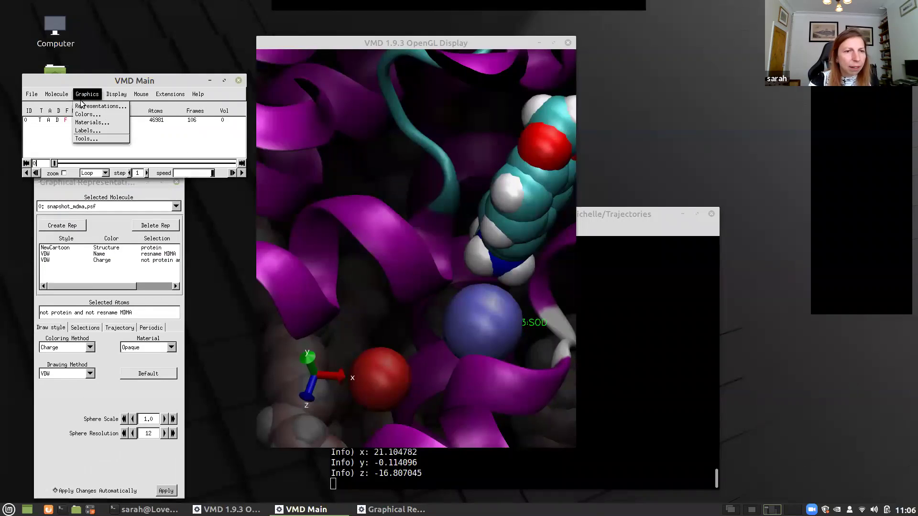
click(86, 131)
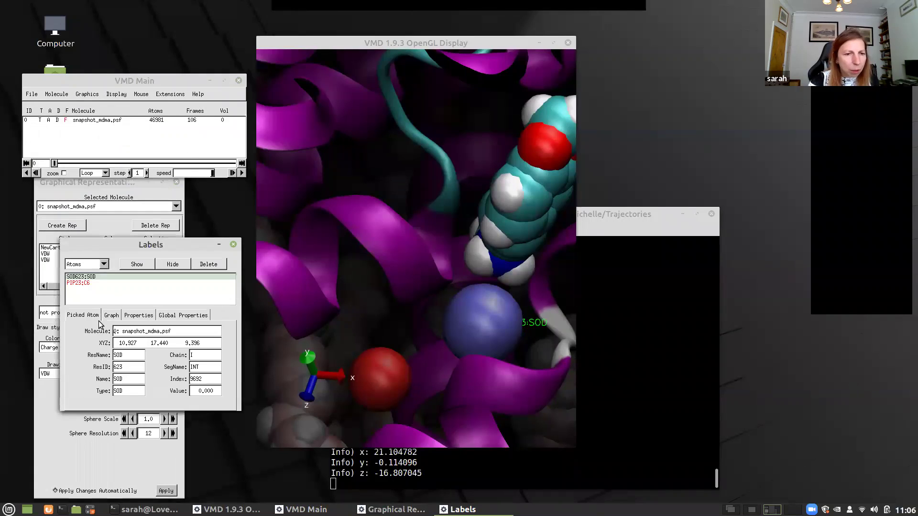
click(208, 264)
click(162, 278)
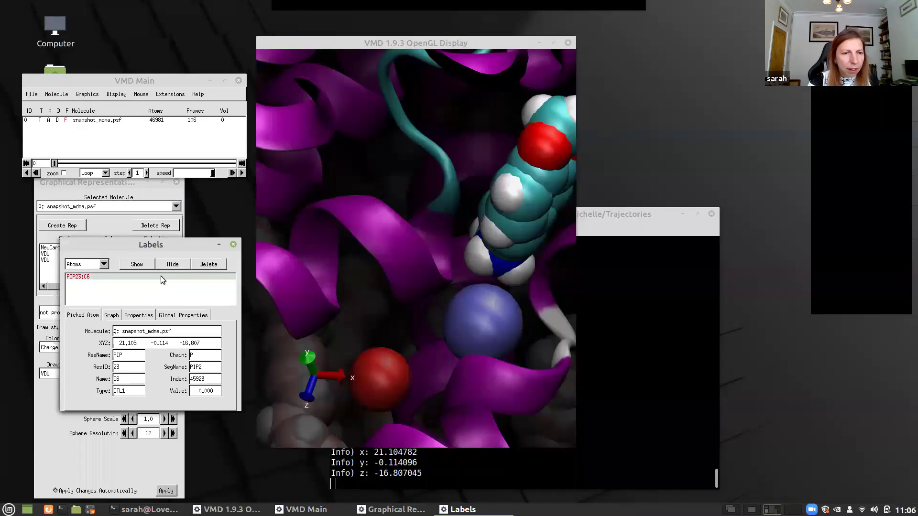
click(209, 264)
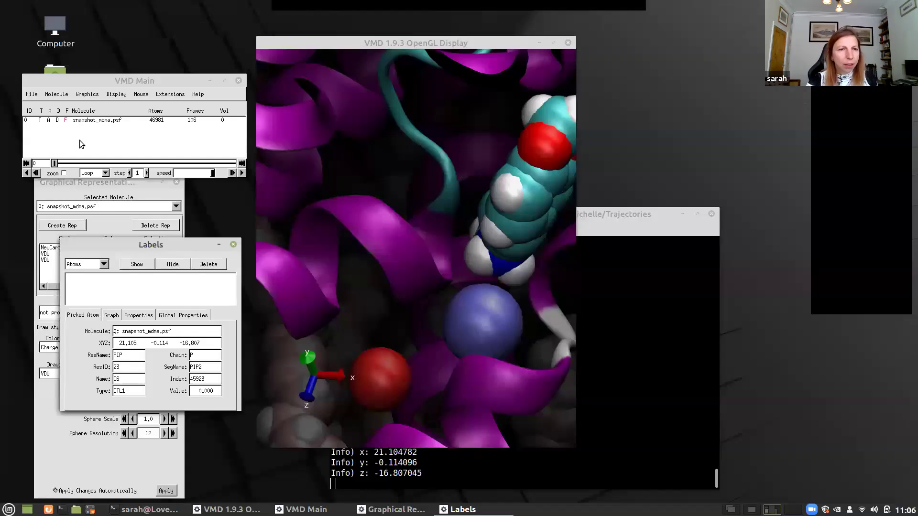
Hide the charge-colored VDW representation of the atoms that are neither protein nor MDMA.
click(86, 95)
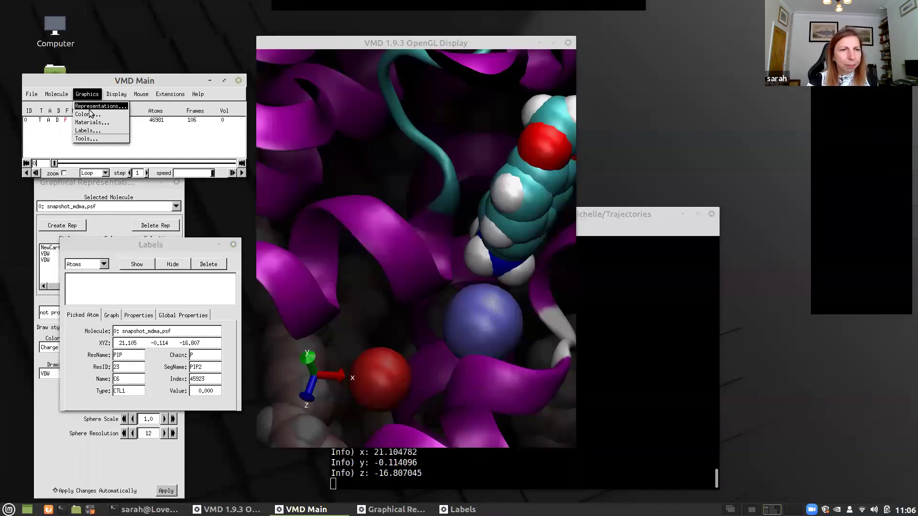
click(93, 103)
double_click(96, 261)
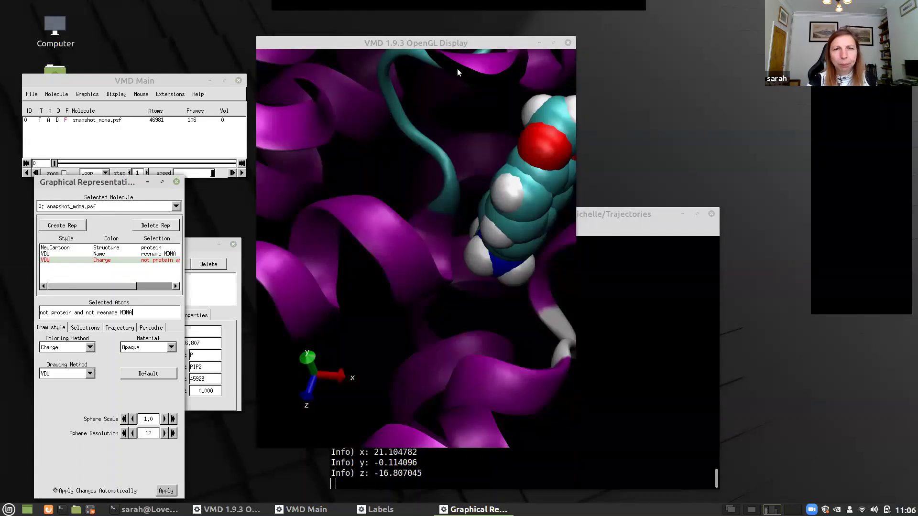
Maximize the display and label the distance between the CA atoms of the protein's terminal residues, VAL620 and MET1.
click(554, 43)
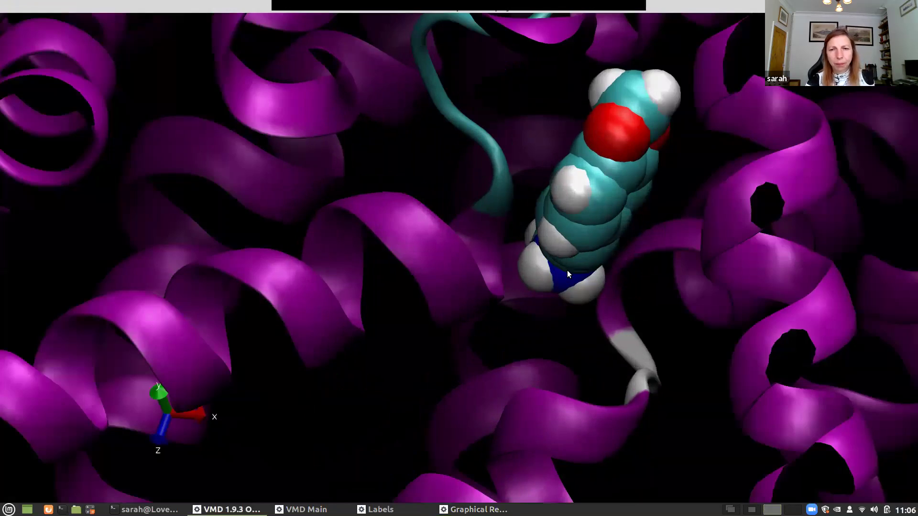
scroll(561, 269, down, 4)
scroll(556, 268, down, 5)
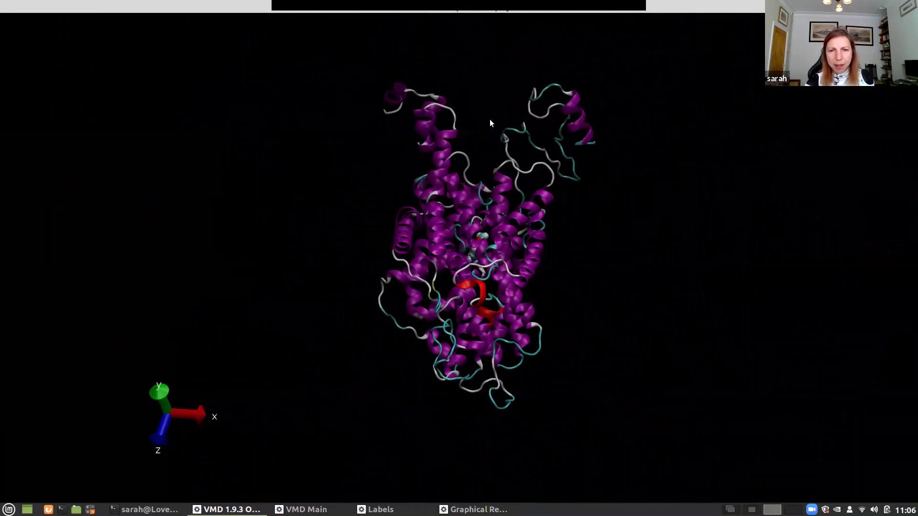
drag(490, 119, 478, 217)
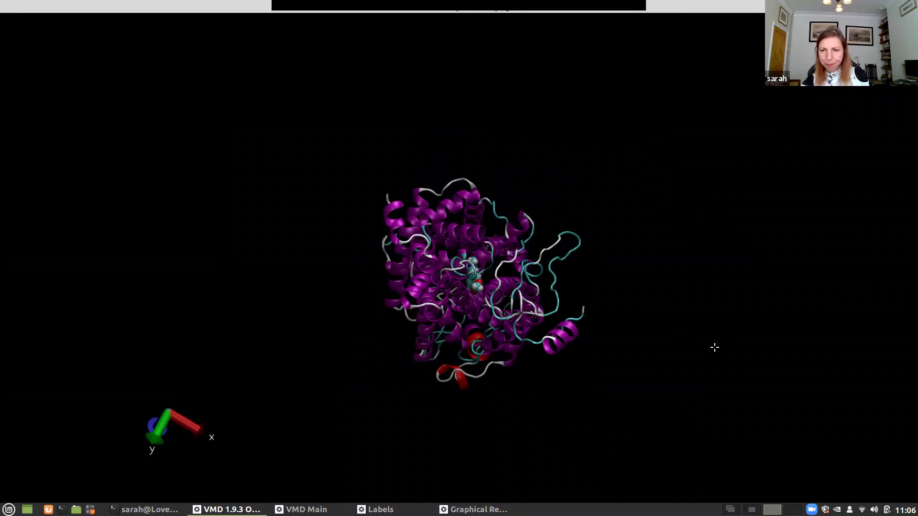
click(386, 192)
click(583, 309)
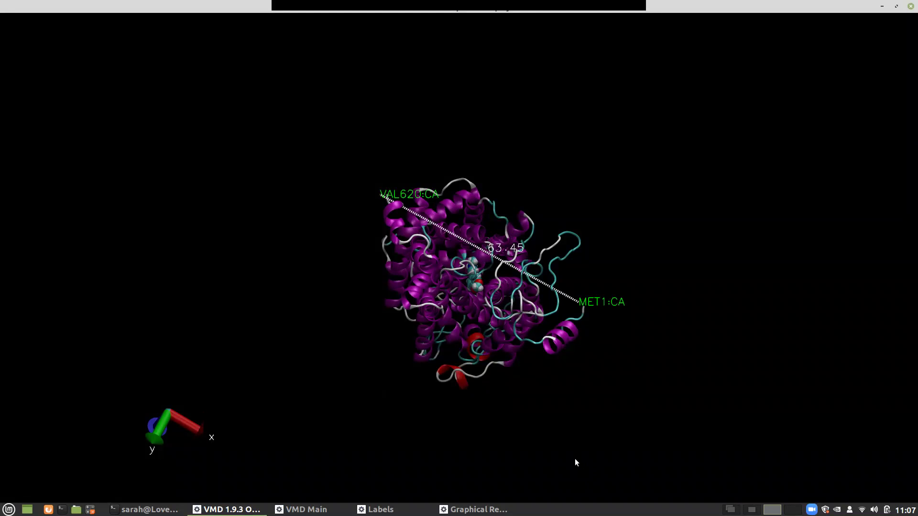
Play the trajectory to watch the distance between the protein's ends change, and return to the first frame.
drag(574, 457, 596, 439)
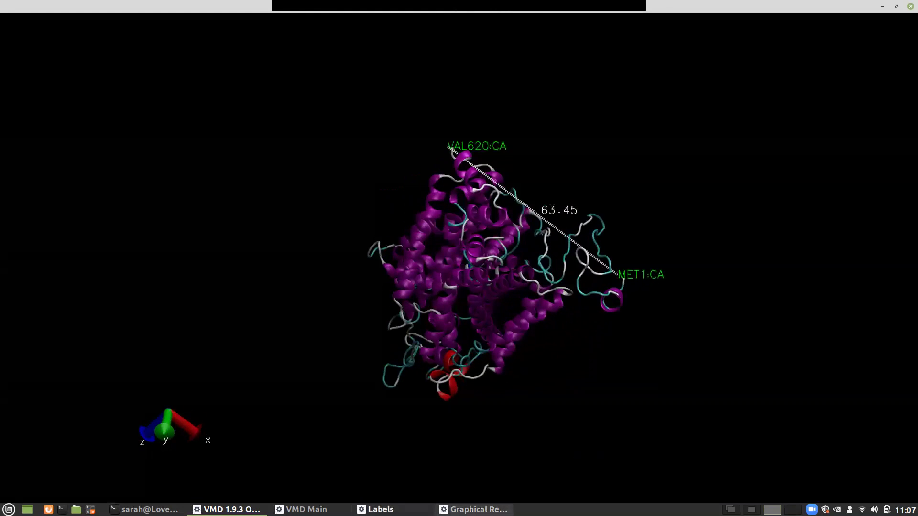
click(302, 510)
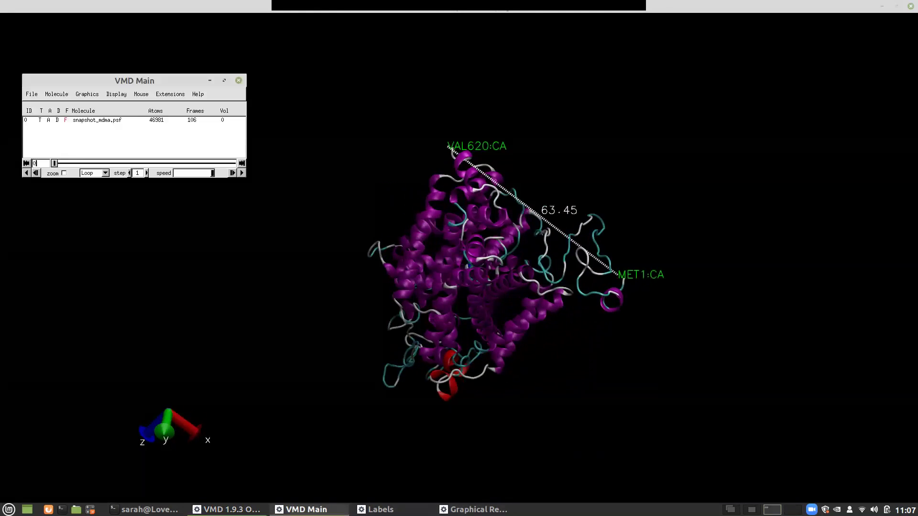
click(242, 172)
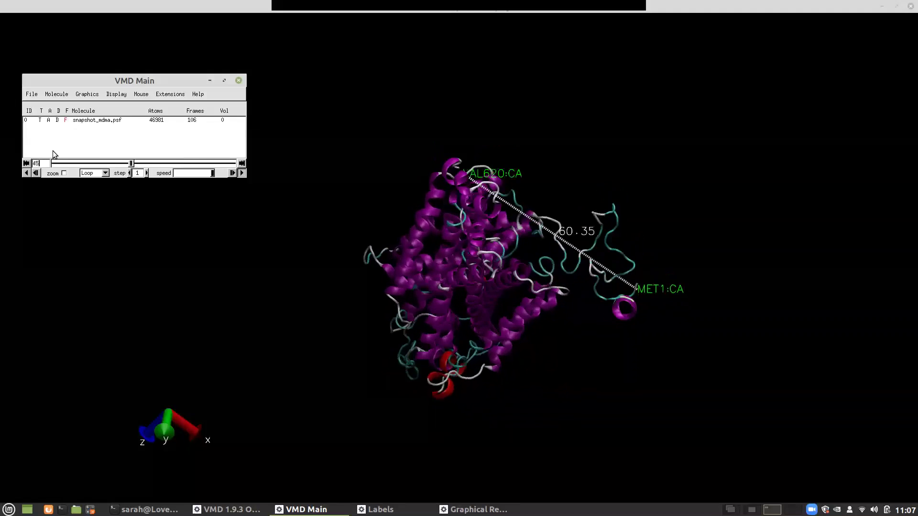
click(27, 163)
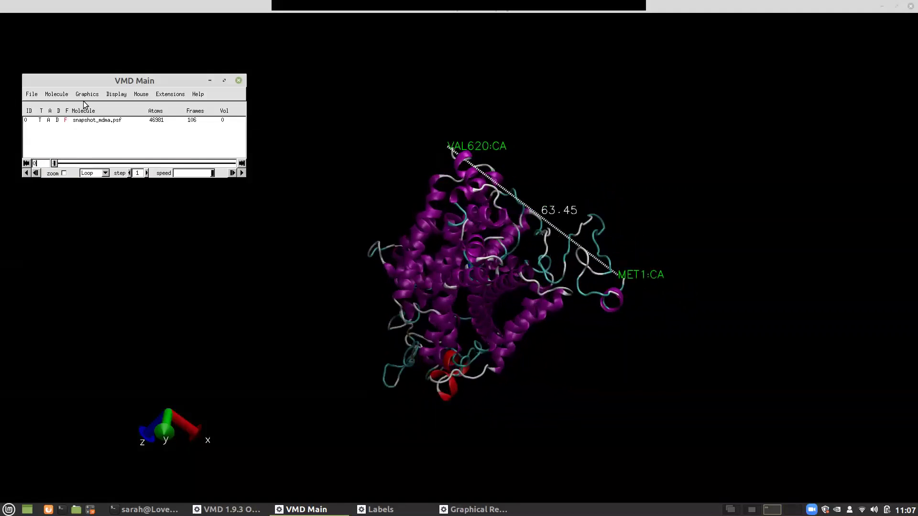
Graph the MET1:CA–VAL620:CA bond label's distance over the trajectory frames.
click(86, 94)
click(88, 131)
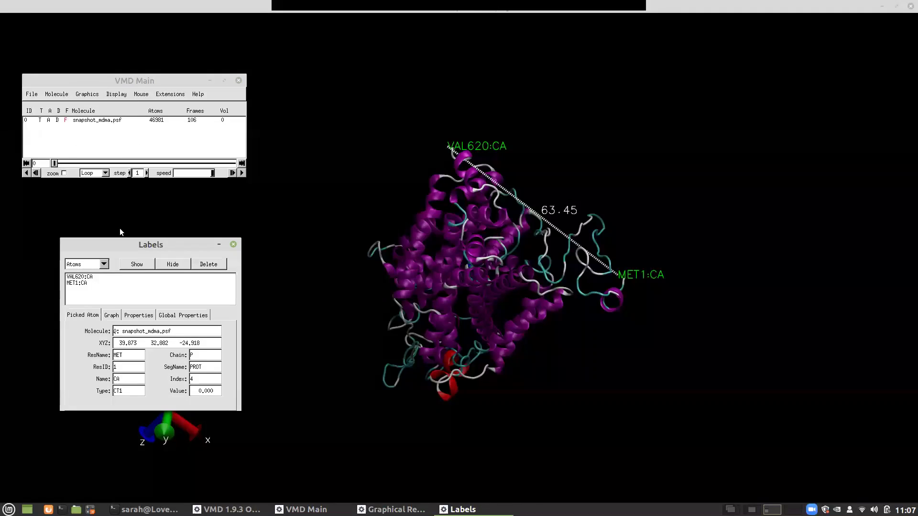
click(103, 264)
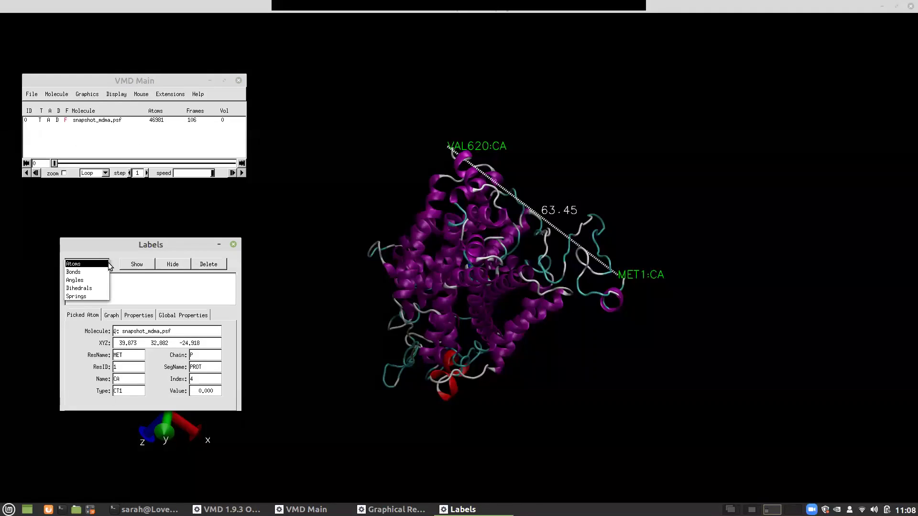
click(105, 271)
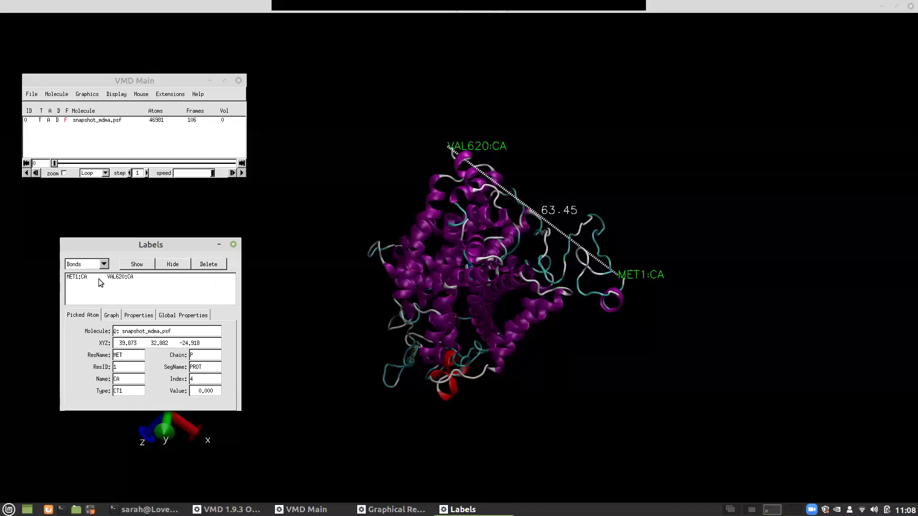
click(97, 279)
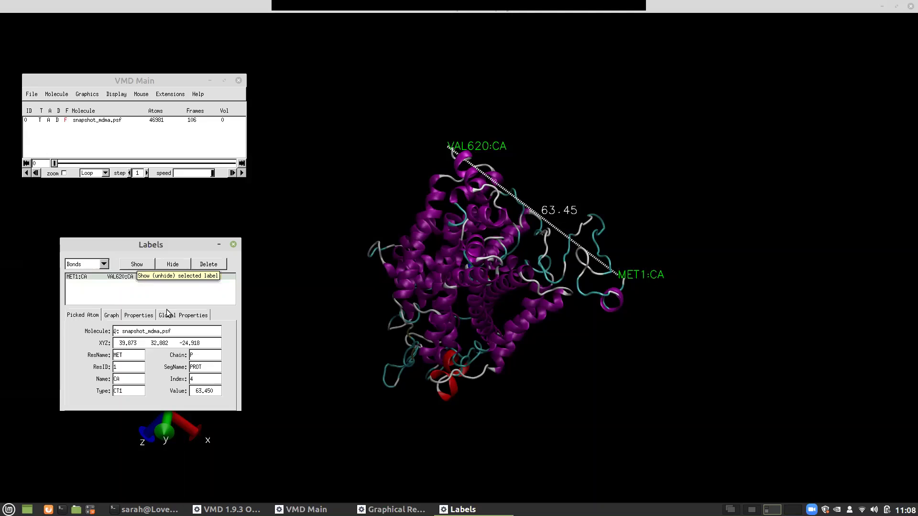
click(111, 316)
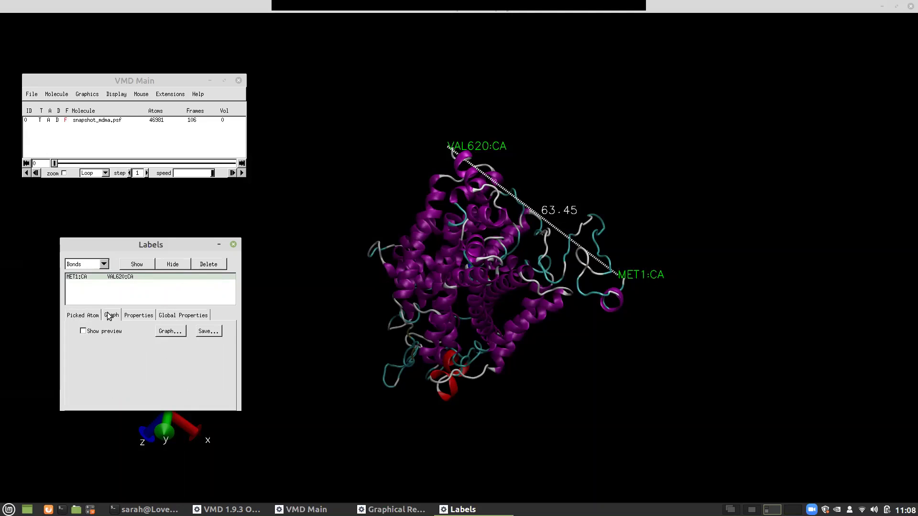
click(170, 332)
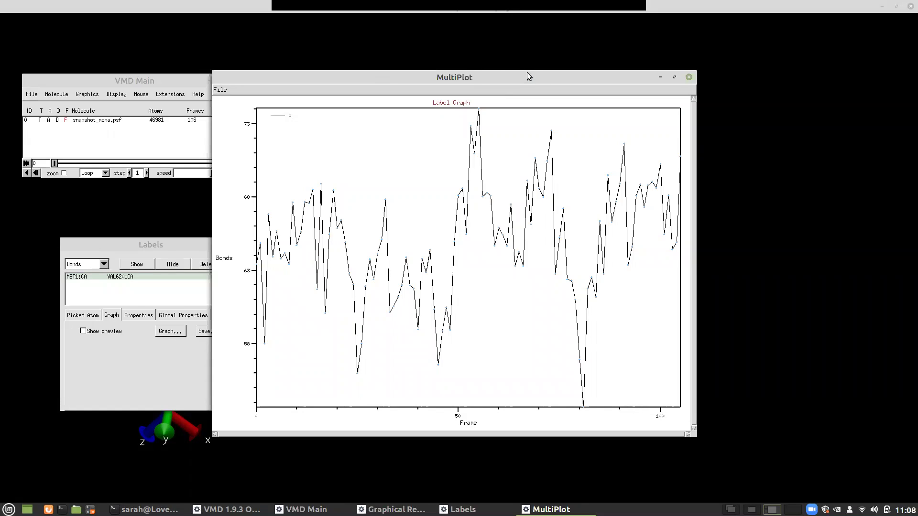
Examine the distance graph, and close both the Labels window and the plot.
drag(349, 85, 379, 121)
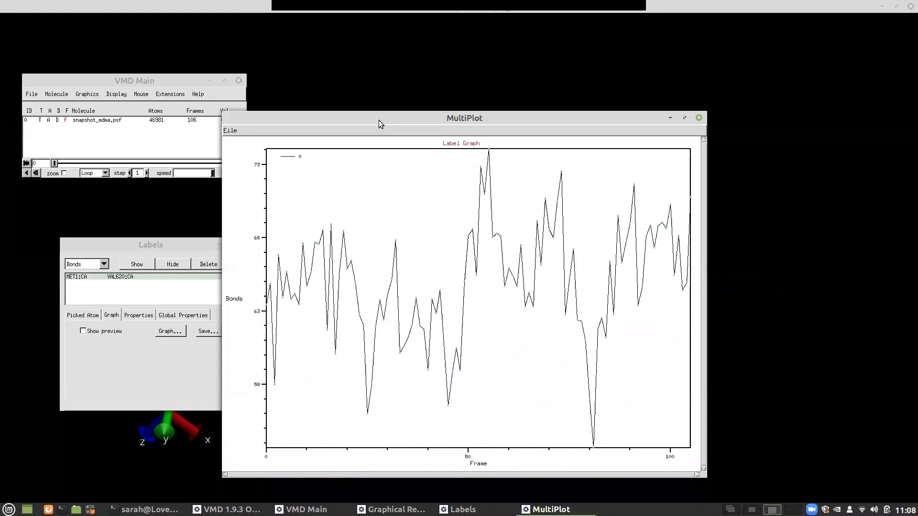
click(161, 244)
click(233, 244)
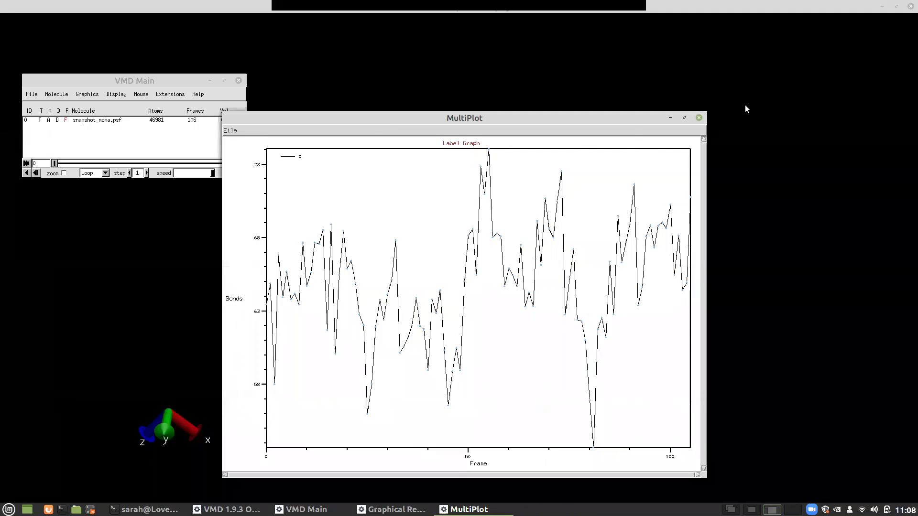
click(699, 117)
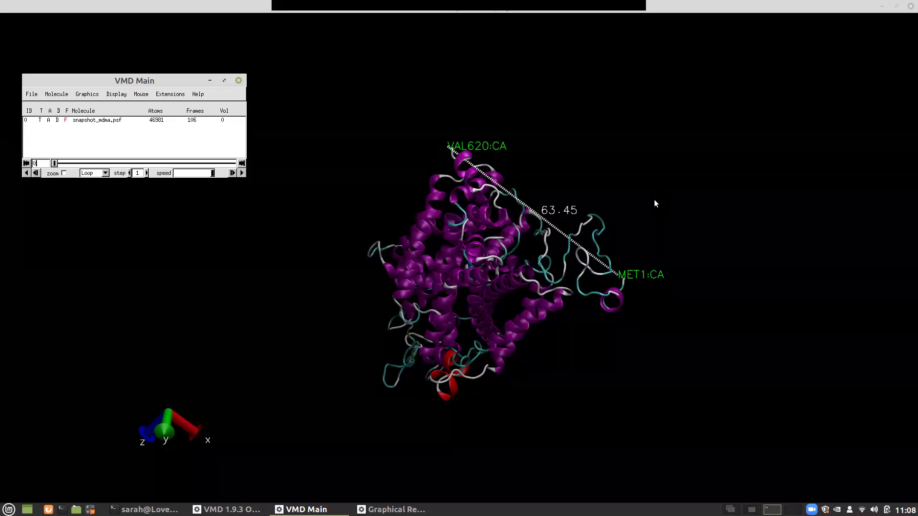
Change the atom selection of the hidden charge-colored VDW representation to resname VAL.
click(85, 93)
click(87, 105)
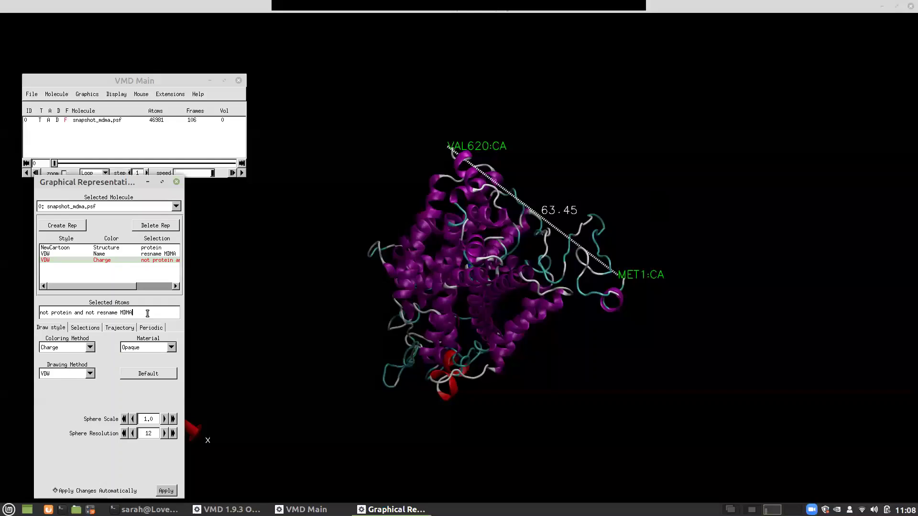
key(BackSpace)
key(BackSpace)
key(BackSpace)
key(BackSpace)
key(BackSpace)
key(BackSpace)
key(BackSpace)
key(BackSpace)
key(BackSpace)
key(BackSpace)
key(BackSpace)
key(BackSpace)
key(BackSpace)
key(BackSpace)
key(BackSpace)
key(BackSpace)
key(BackSpace)
key(BackSpace)
key(BackSpace)
key(BackSpace)
text(resname VAL)
key(Return)
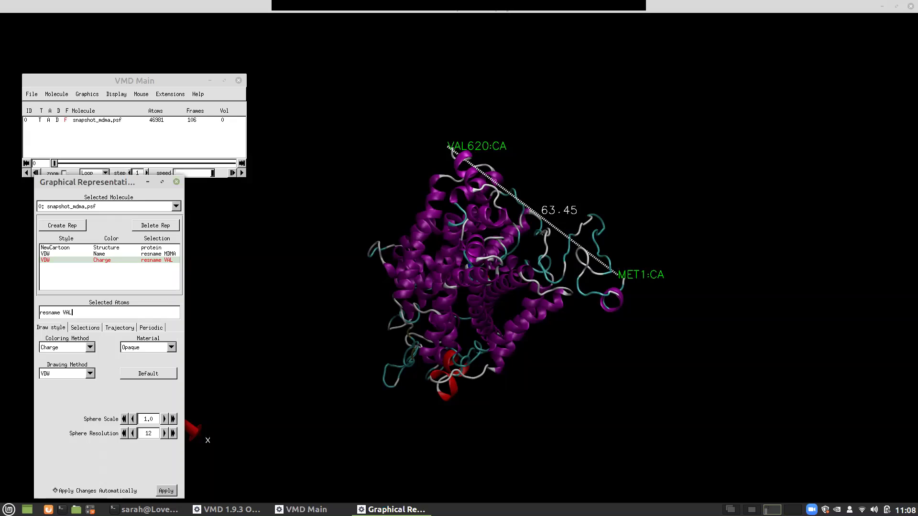
Show the resname VAL representation while keeping the MDMA representation visible.
click(99, 253)
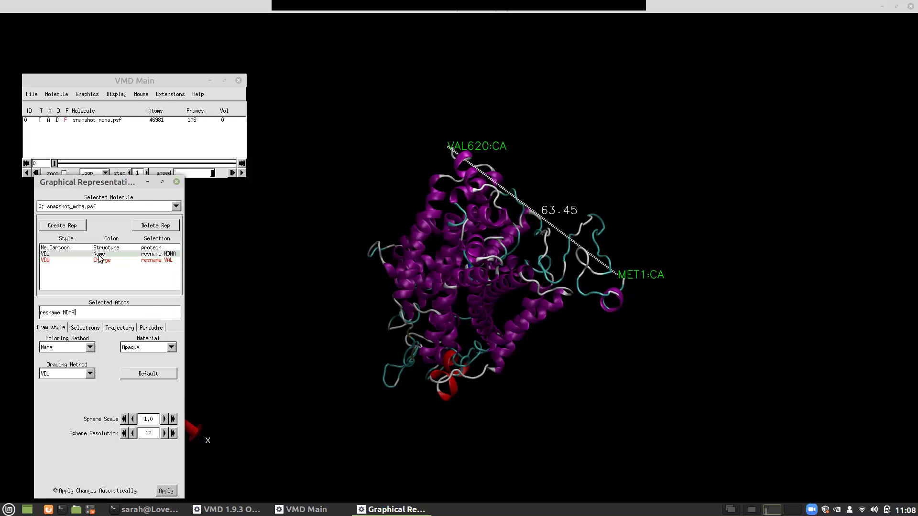
double_click(99, 260)
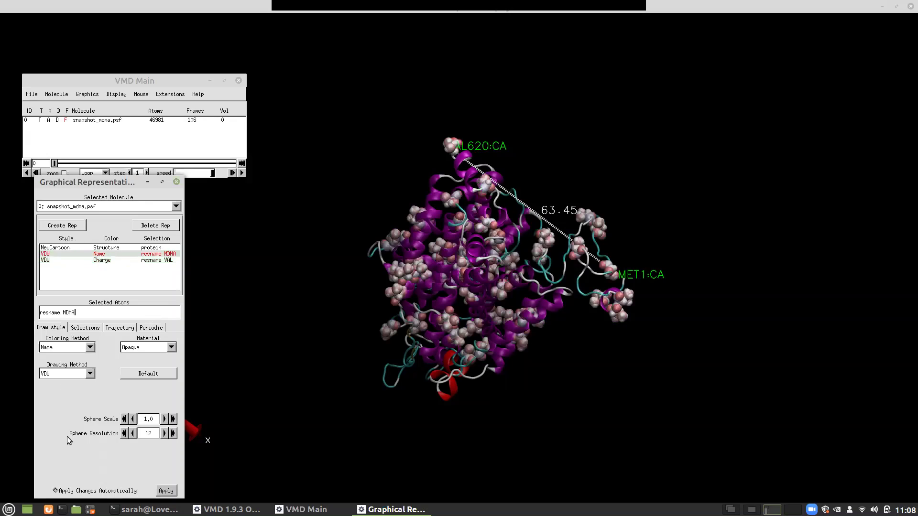
double_click(105, 254)
click(110, 260)
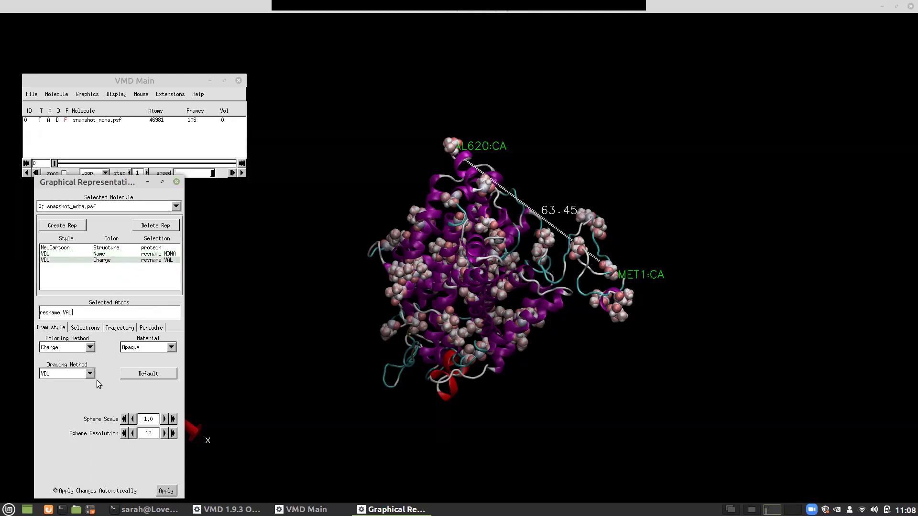
Color the valine VDW representation by ColorID 12, lime.
click(90, 348)
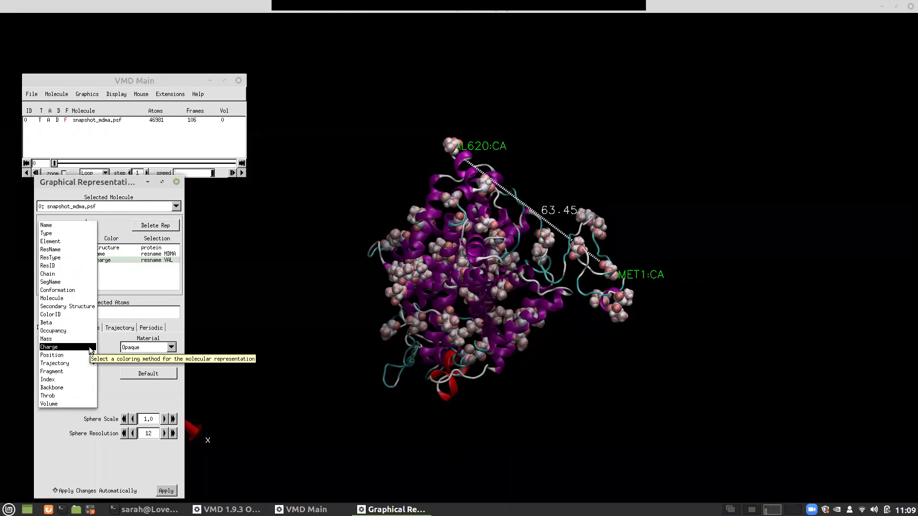
click(84, 315)
click(114, 348)
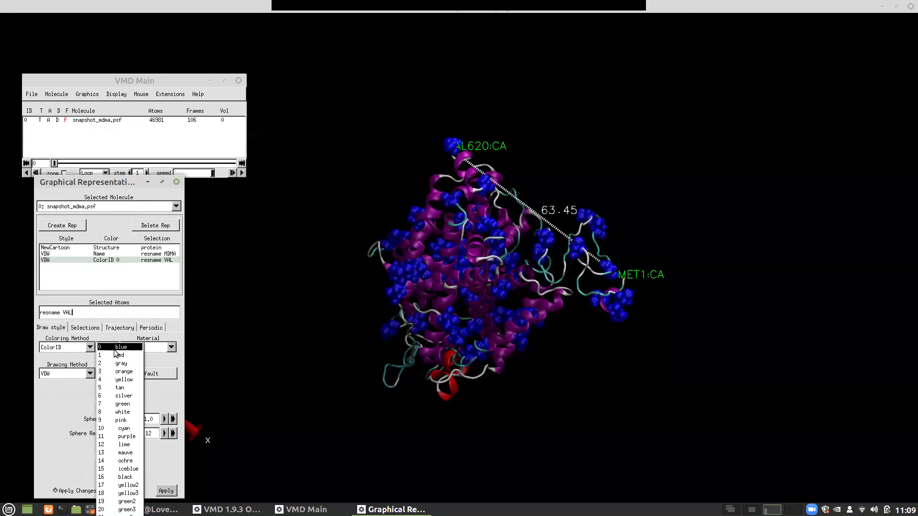
click(121, 445)
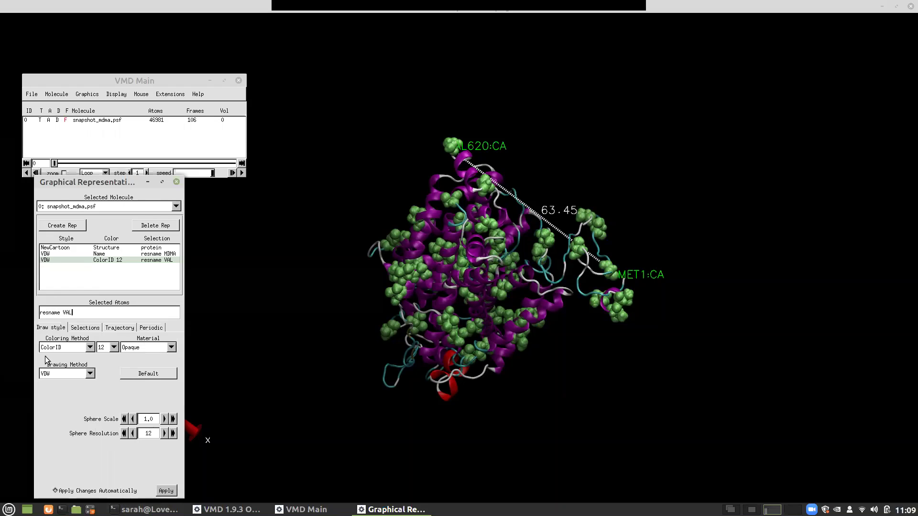
Hide the valine representation and create a new protein representation drawn as HBonds.
double_click(51, 257)
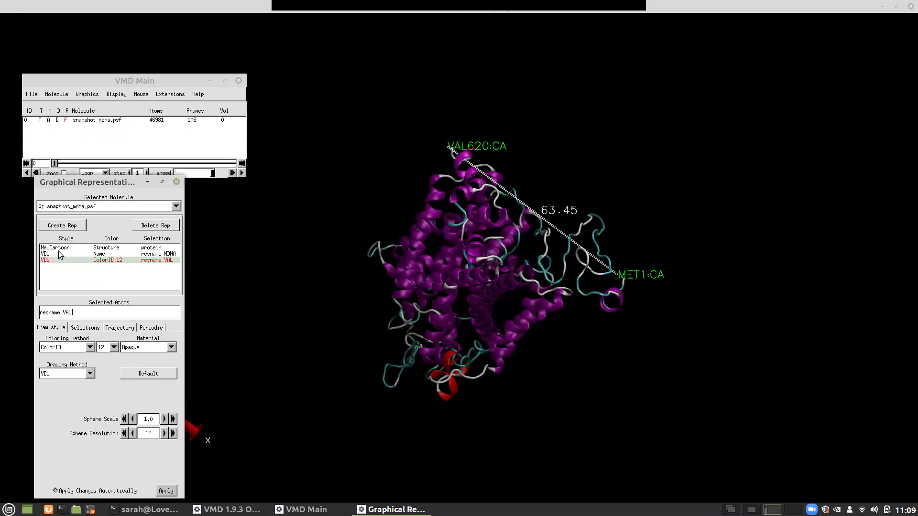
click(64, 249)
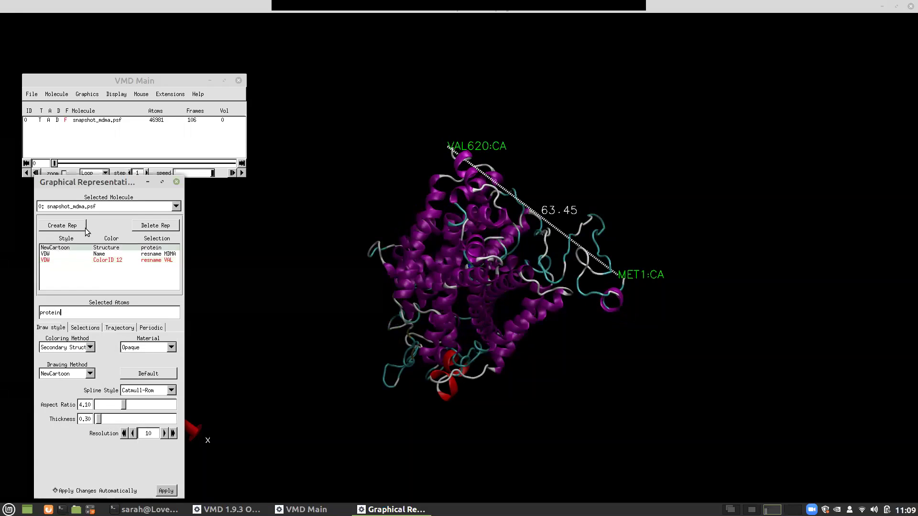
click(71, 226)
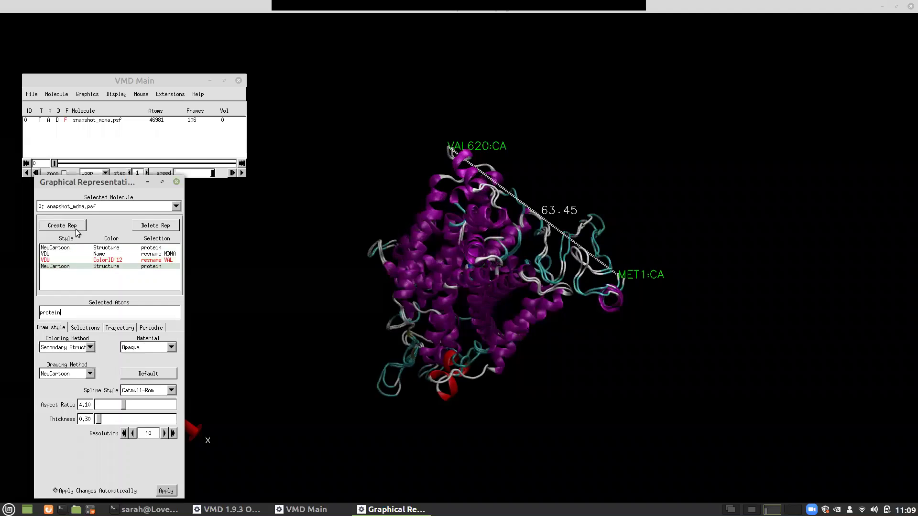
click(89, 374)
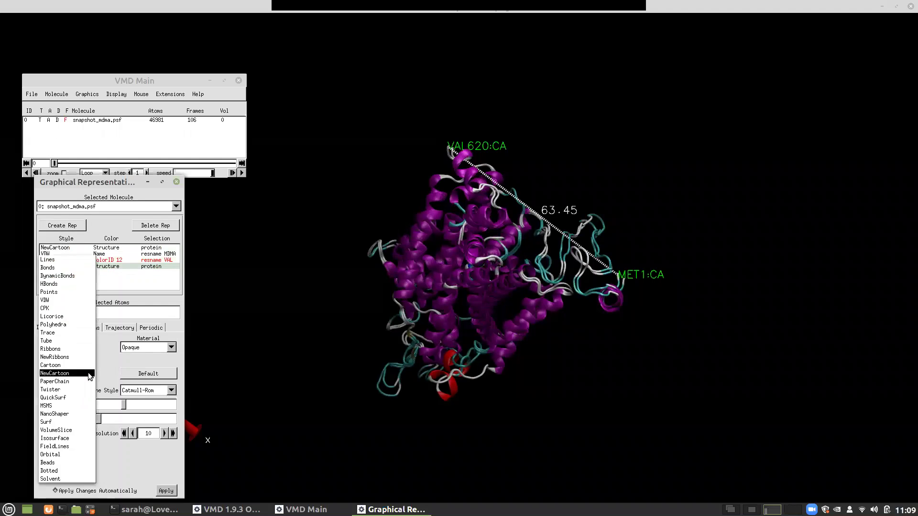
click(73, 285)
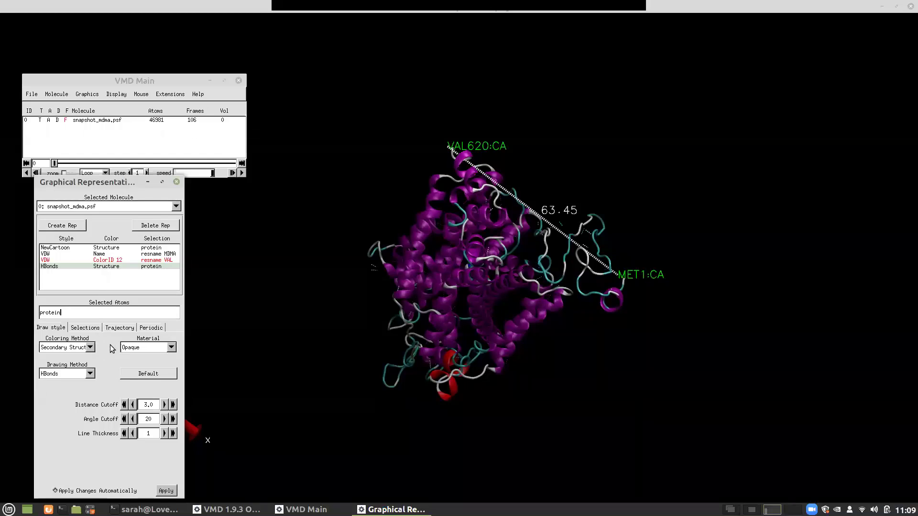
Color the protein's HBonds representation by ColorID 4, yellow, and set its line thickness to 6.
click(90, 347)
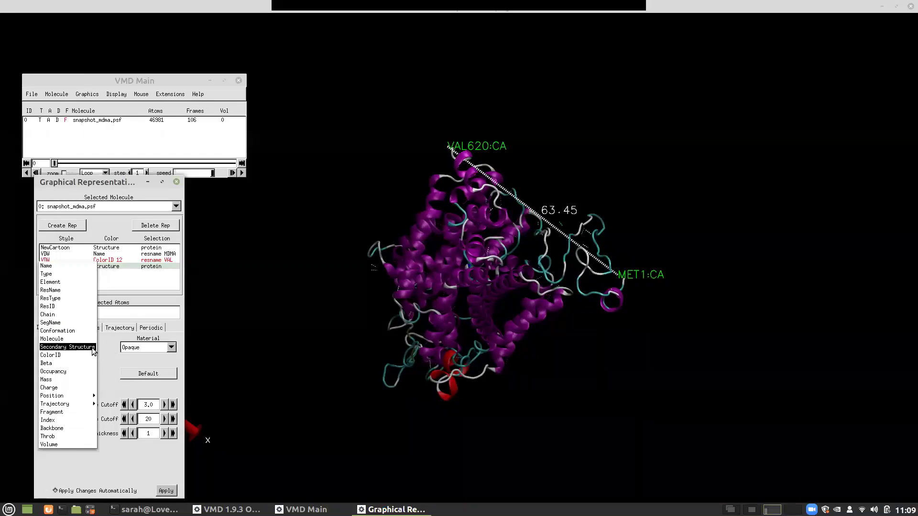
click(82, 357)
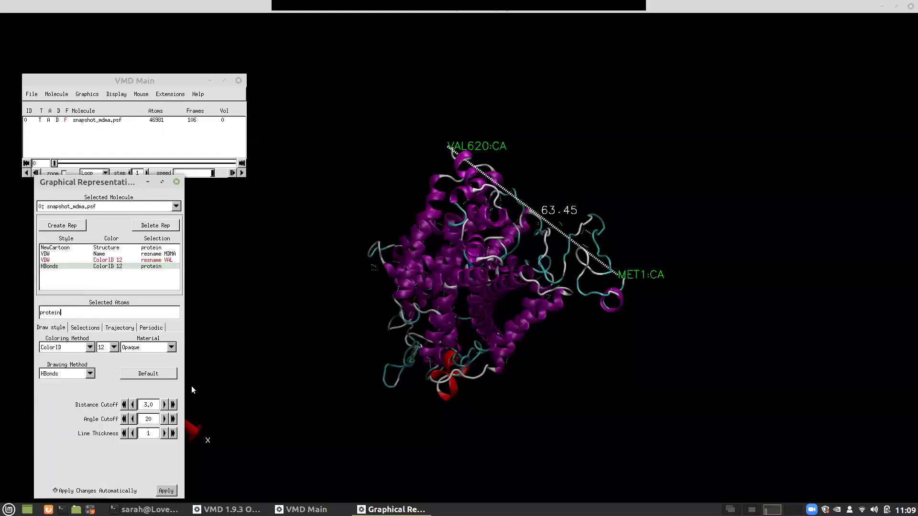
click(114, 347)
click(111, 282)
click(165, 434)
click(165, 433)
drag(461, 211, 451, 188)
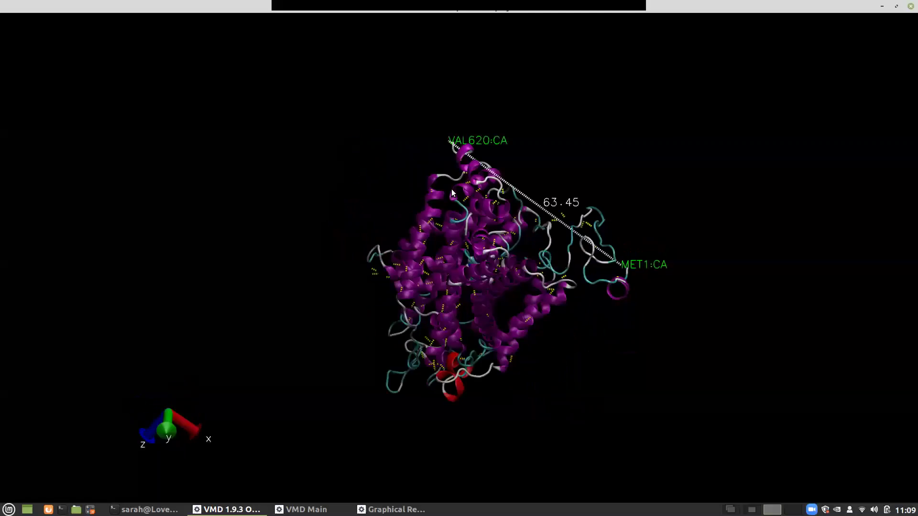
click(301, 509)
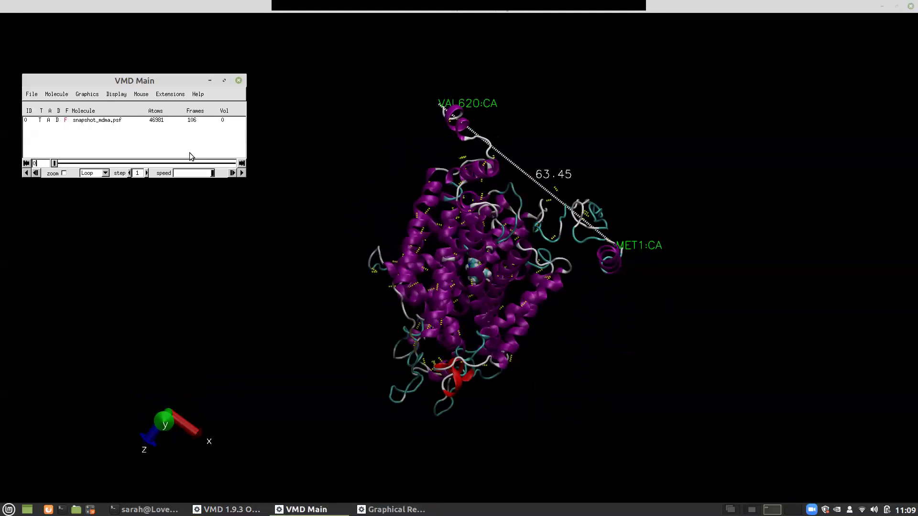
click(87, 94)
click(91, 107)
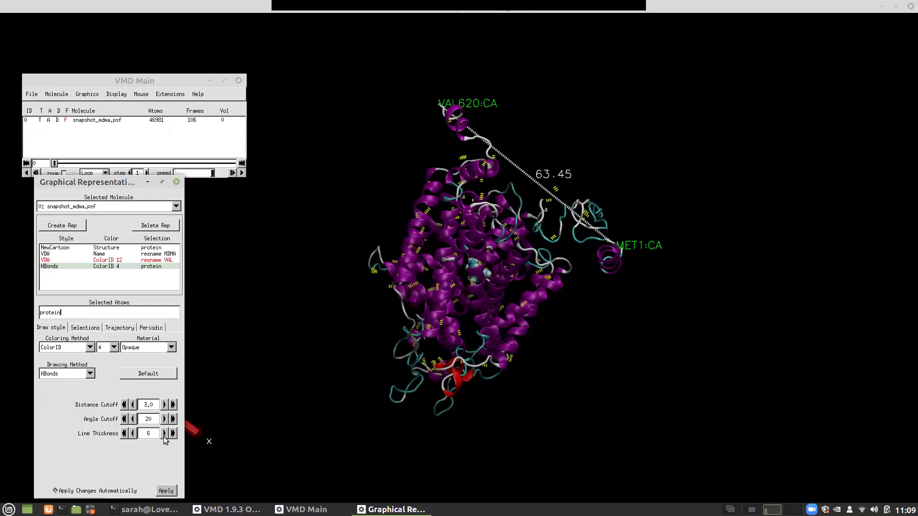
View the hydrogen bonds up close and play the trajectory to watch them change.
click(395, 194)
drag(394, 191, 477, 266)
scroll(434, 259, up, 10)
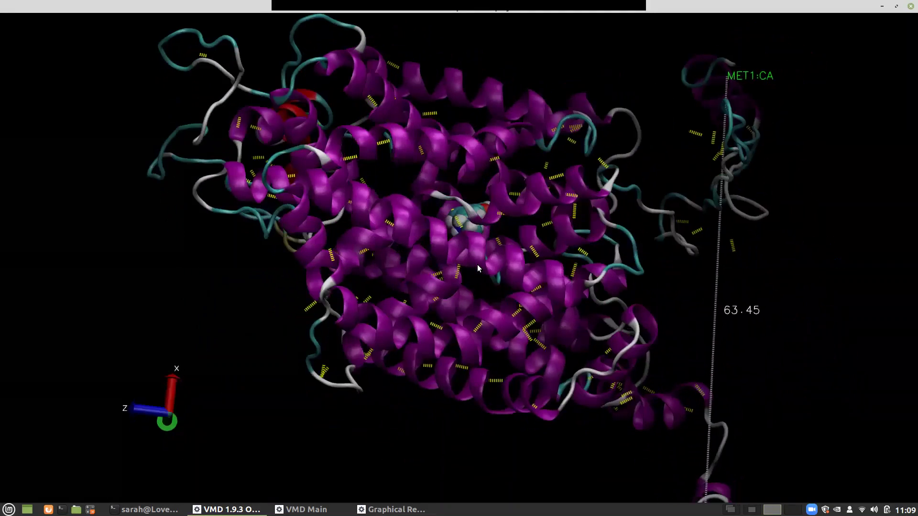
key(alt+Tab)
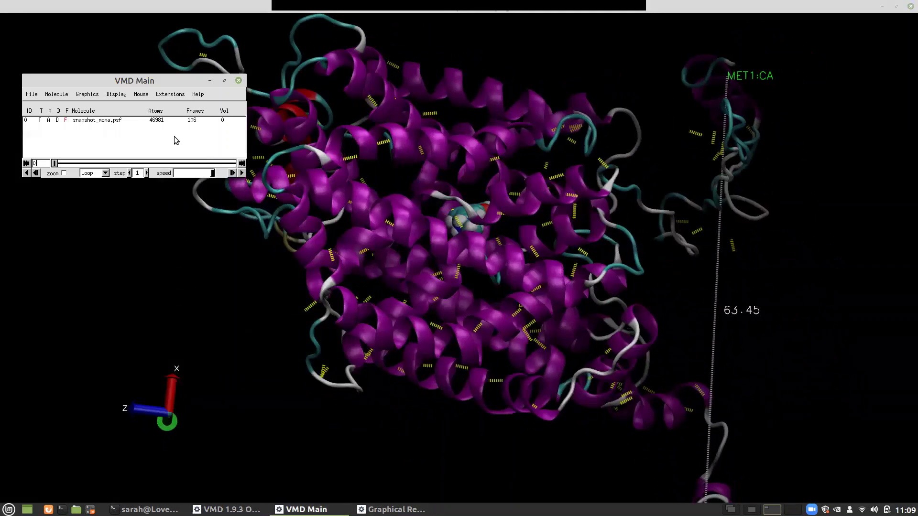
click(240, 172)
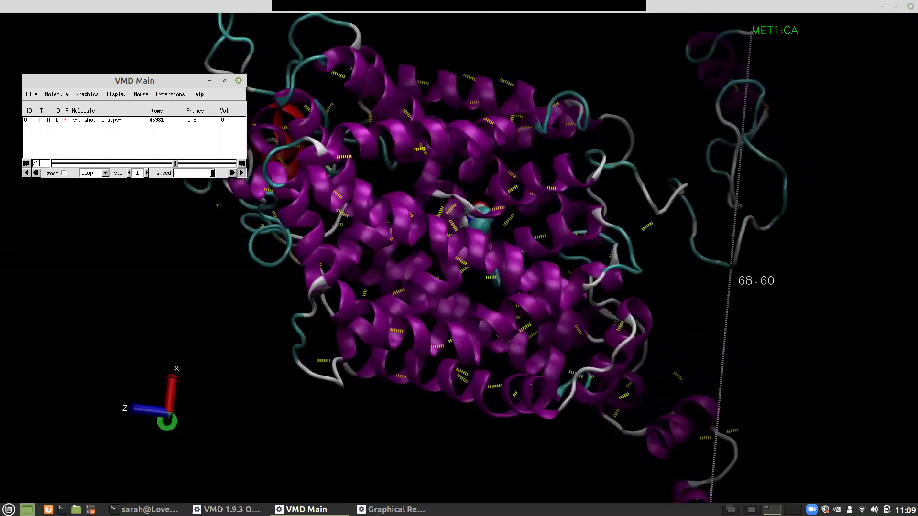